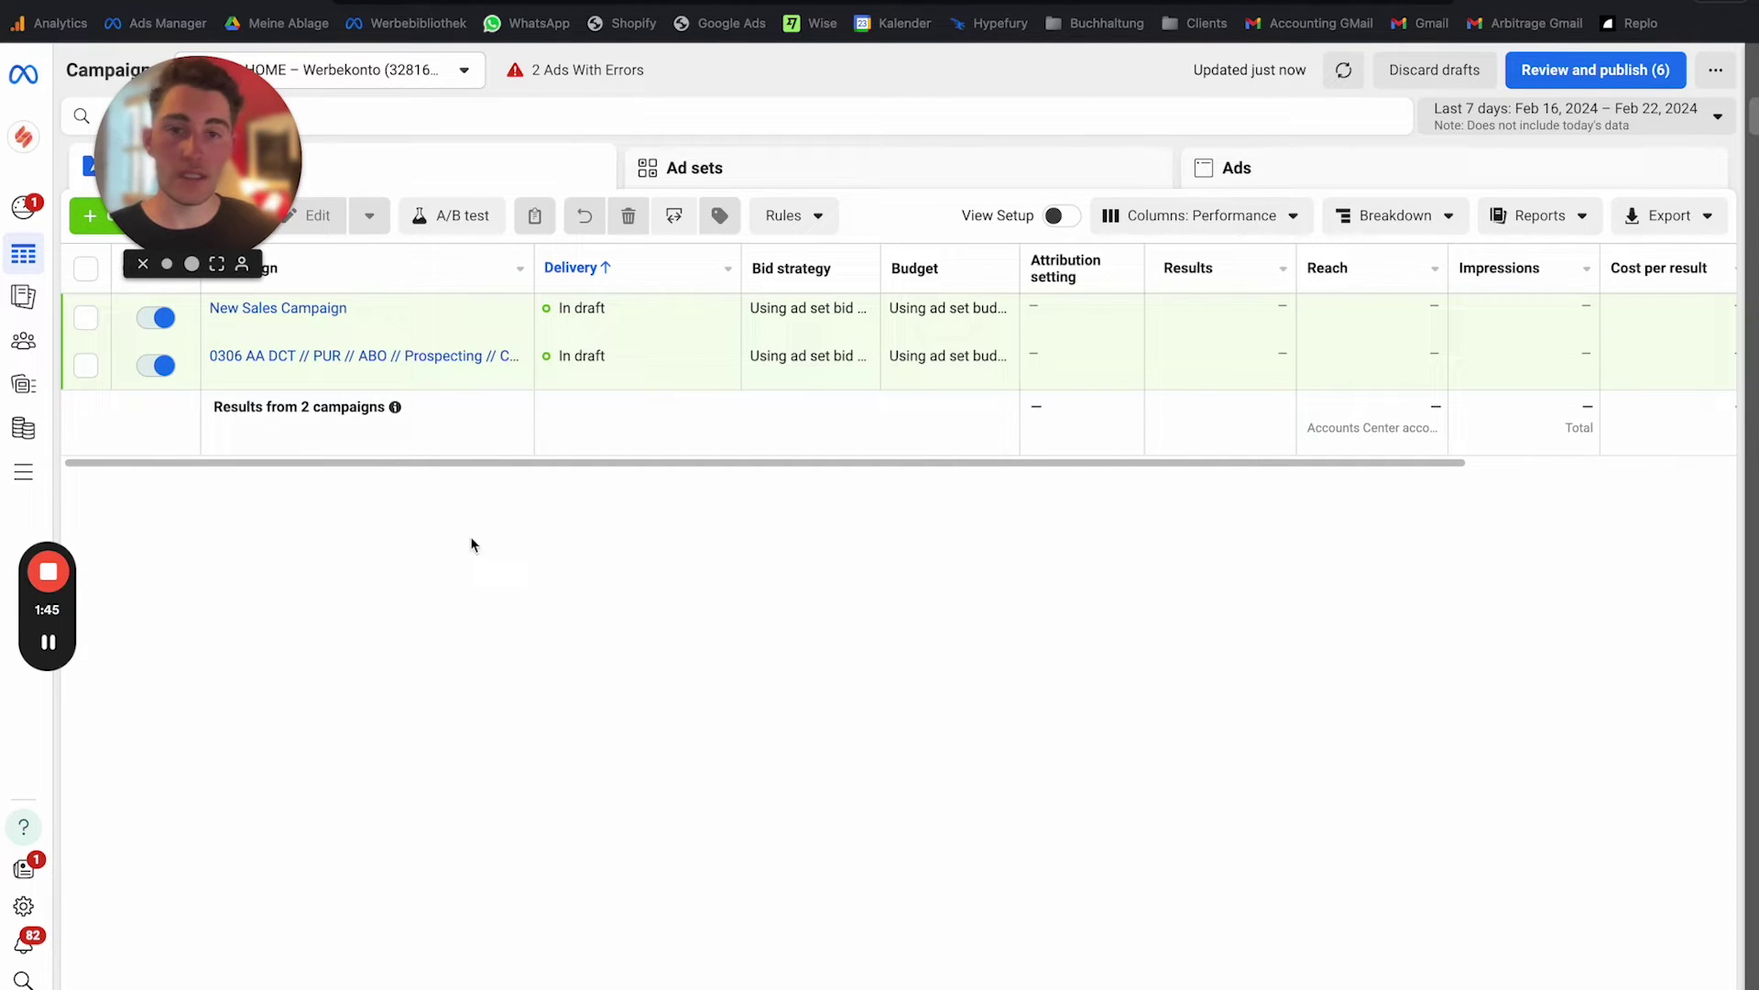
Open Events Manager's Data Sources from Meta's All tools menu.
left_click(23, 473)
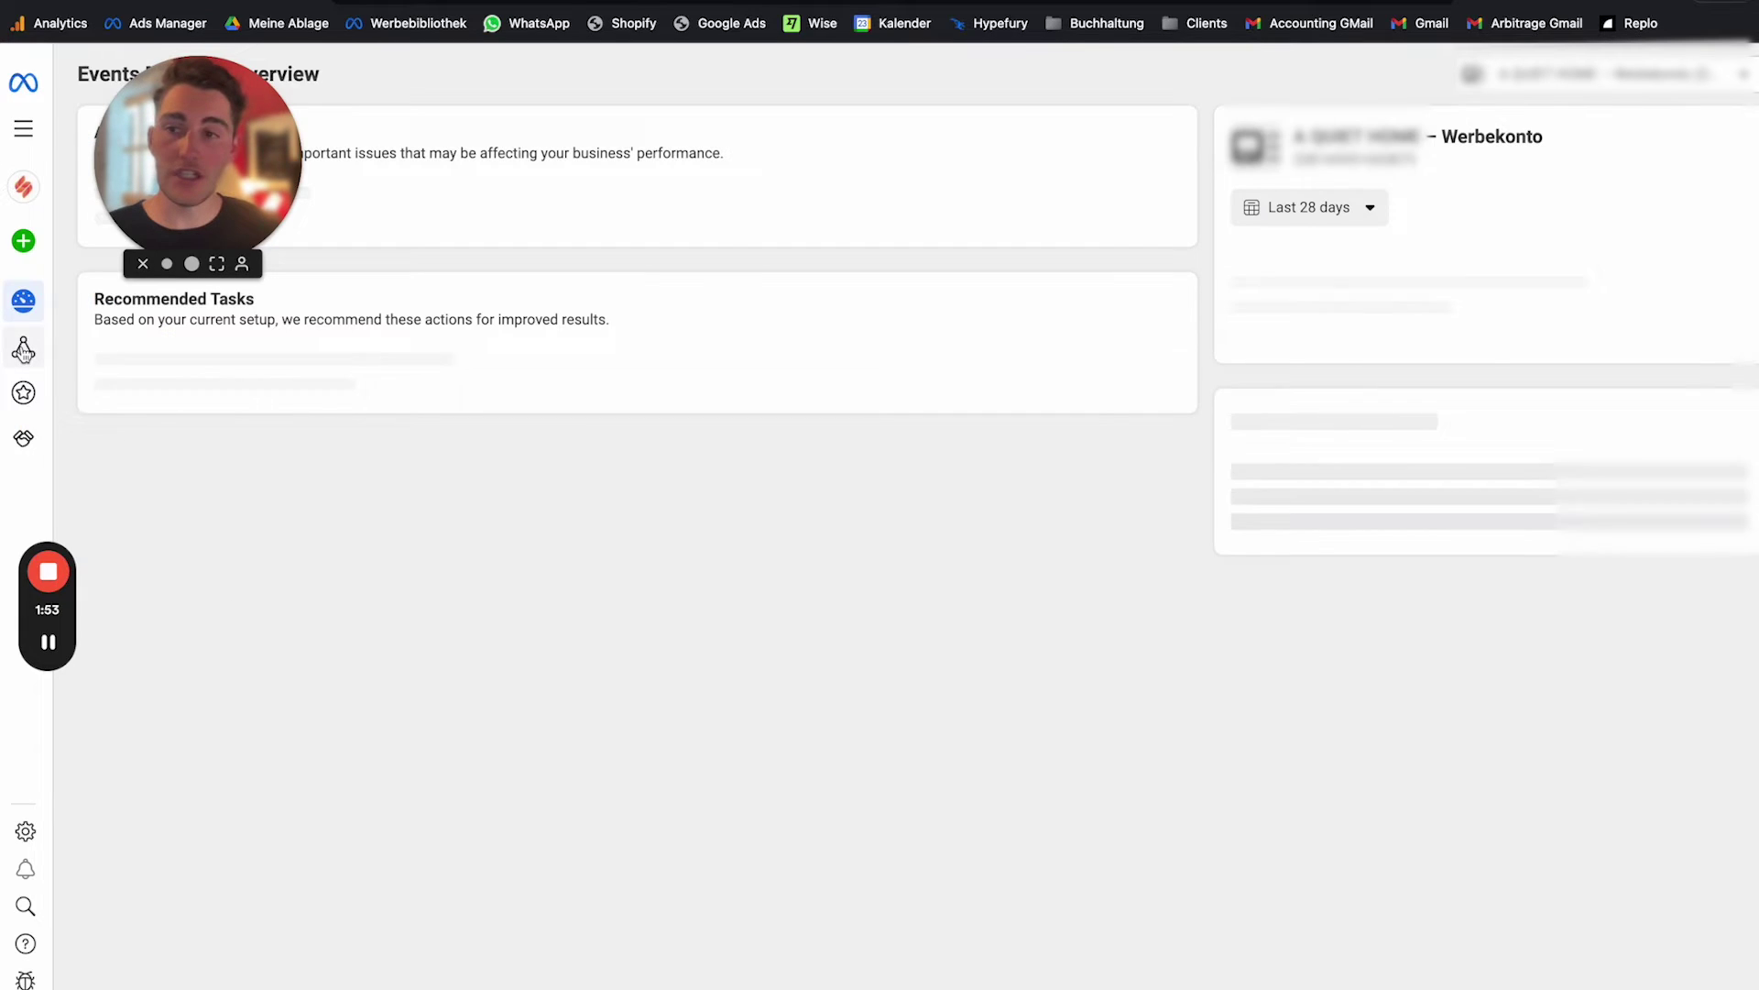
left_click(24, 350)
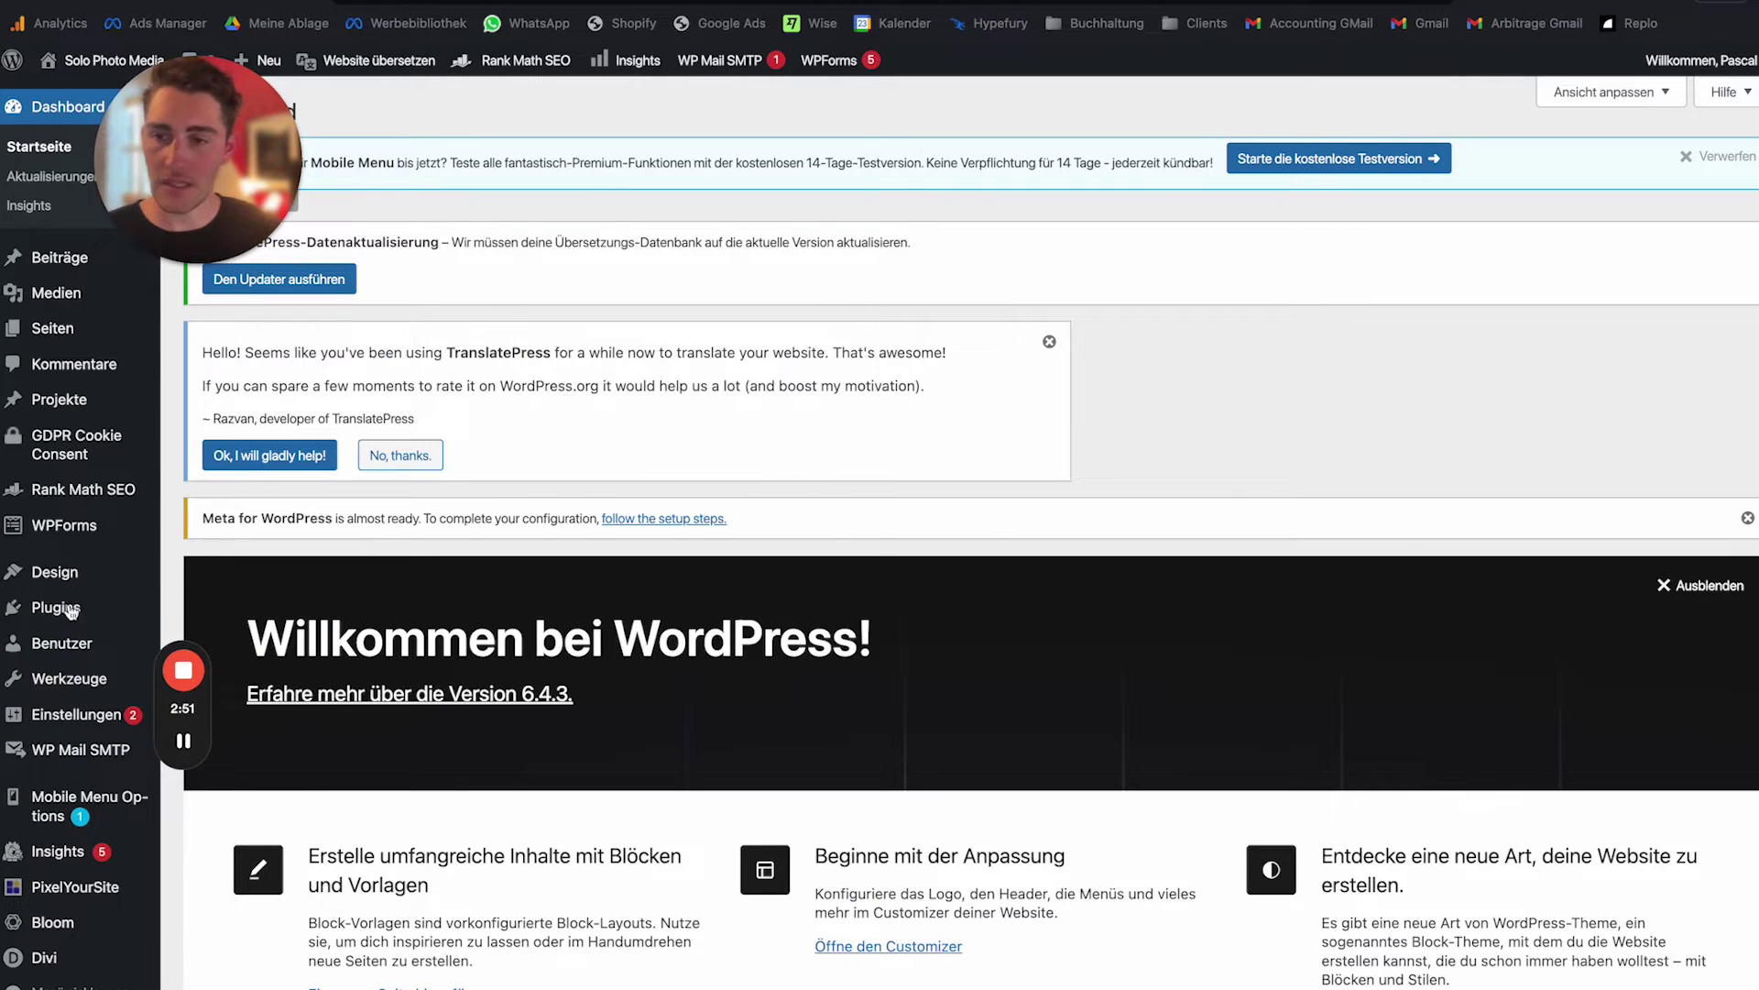
Search the WordPress plugin directory for 'meta i pixel' under Add New Plugin.
mouse_move(161, 618)
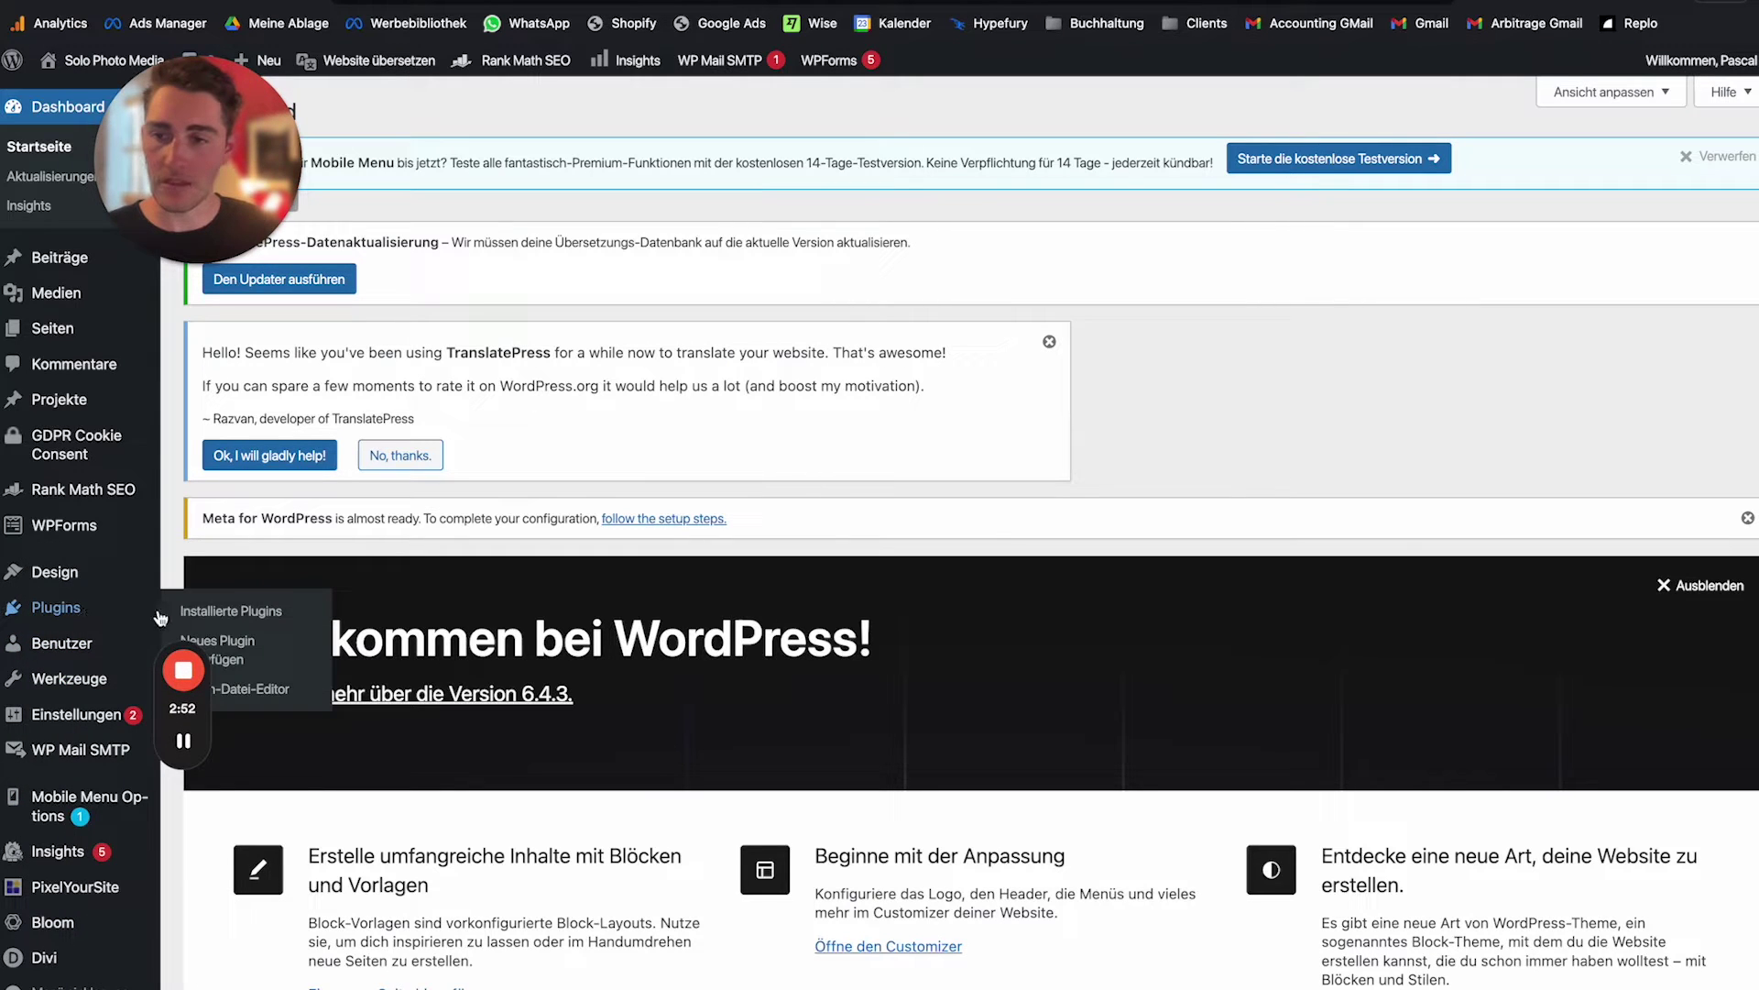
left_click(220, 648)
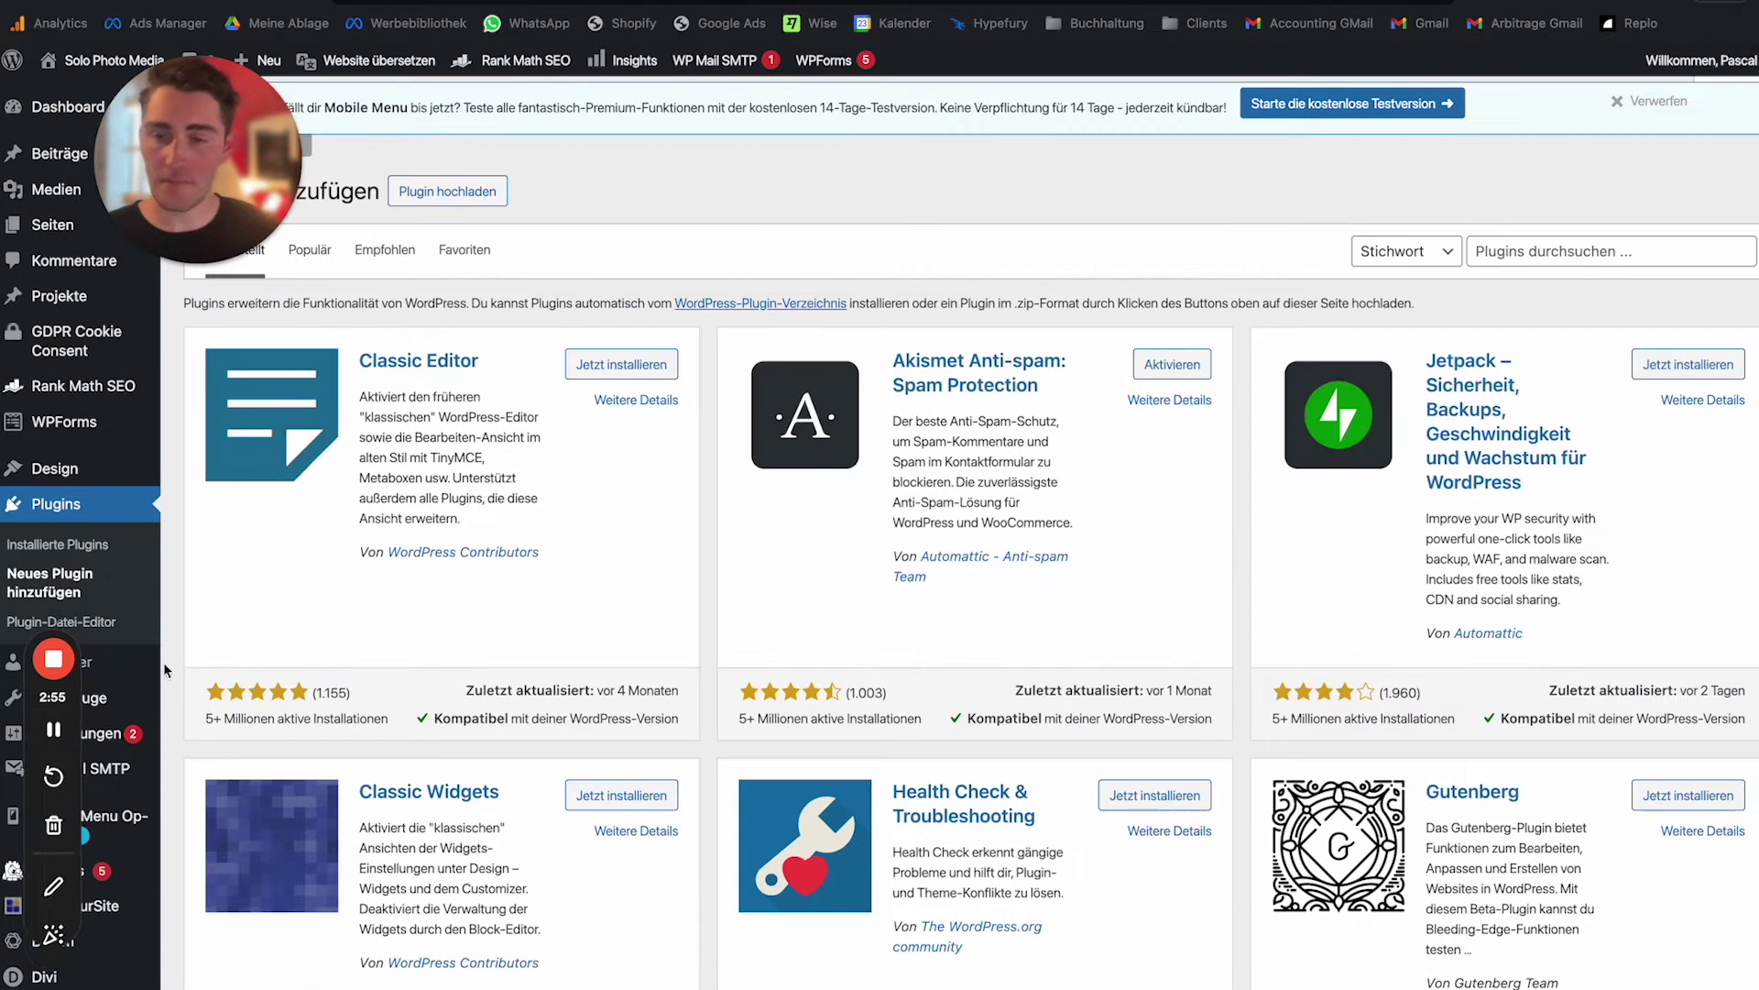
left_click(1512, 244)
type("met")
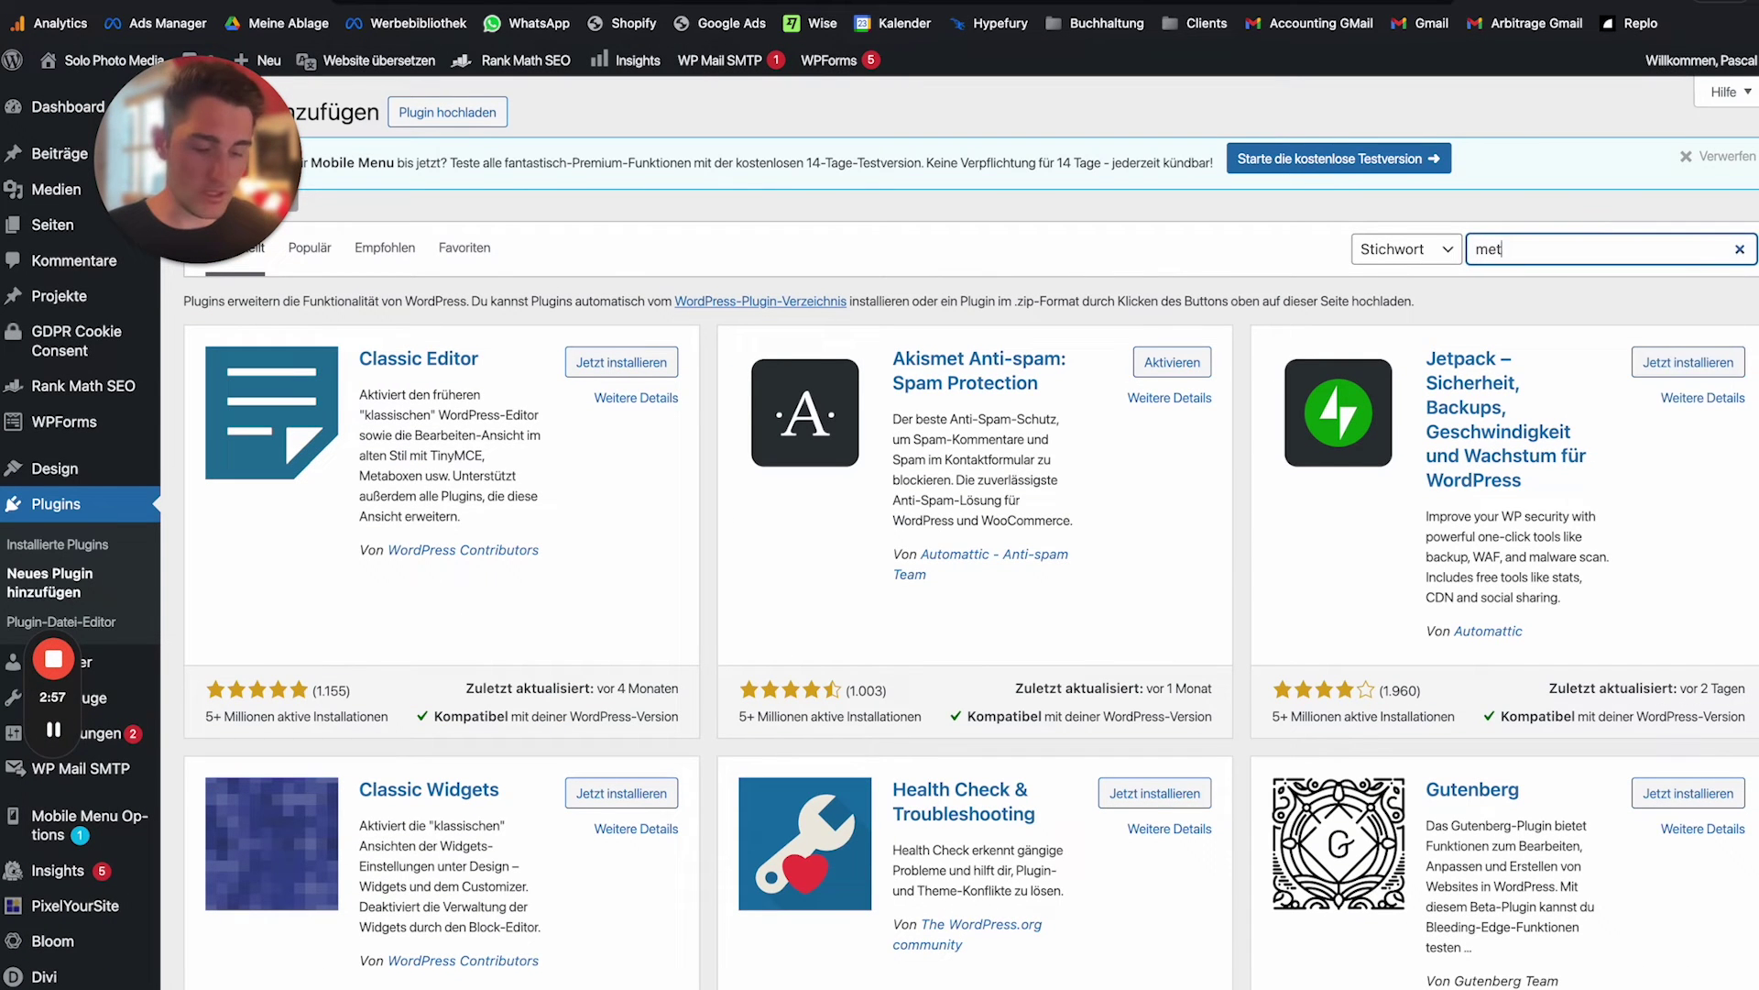
type("a i pixel")
scroll(247, 539, "down", 5)
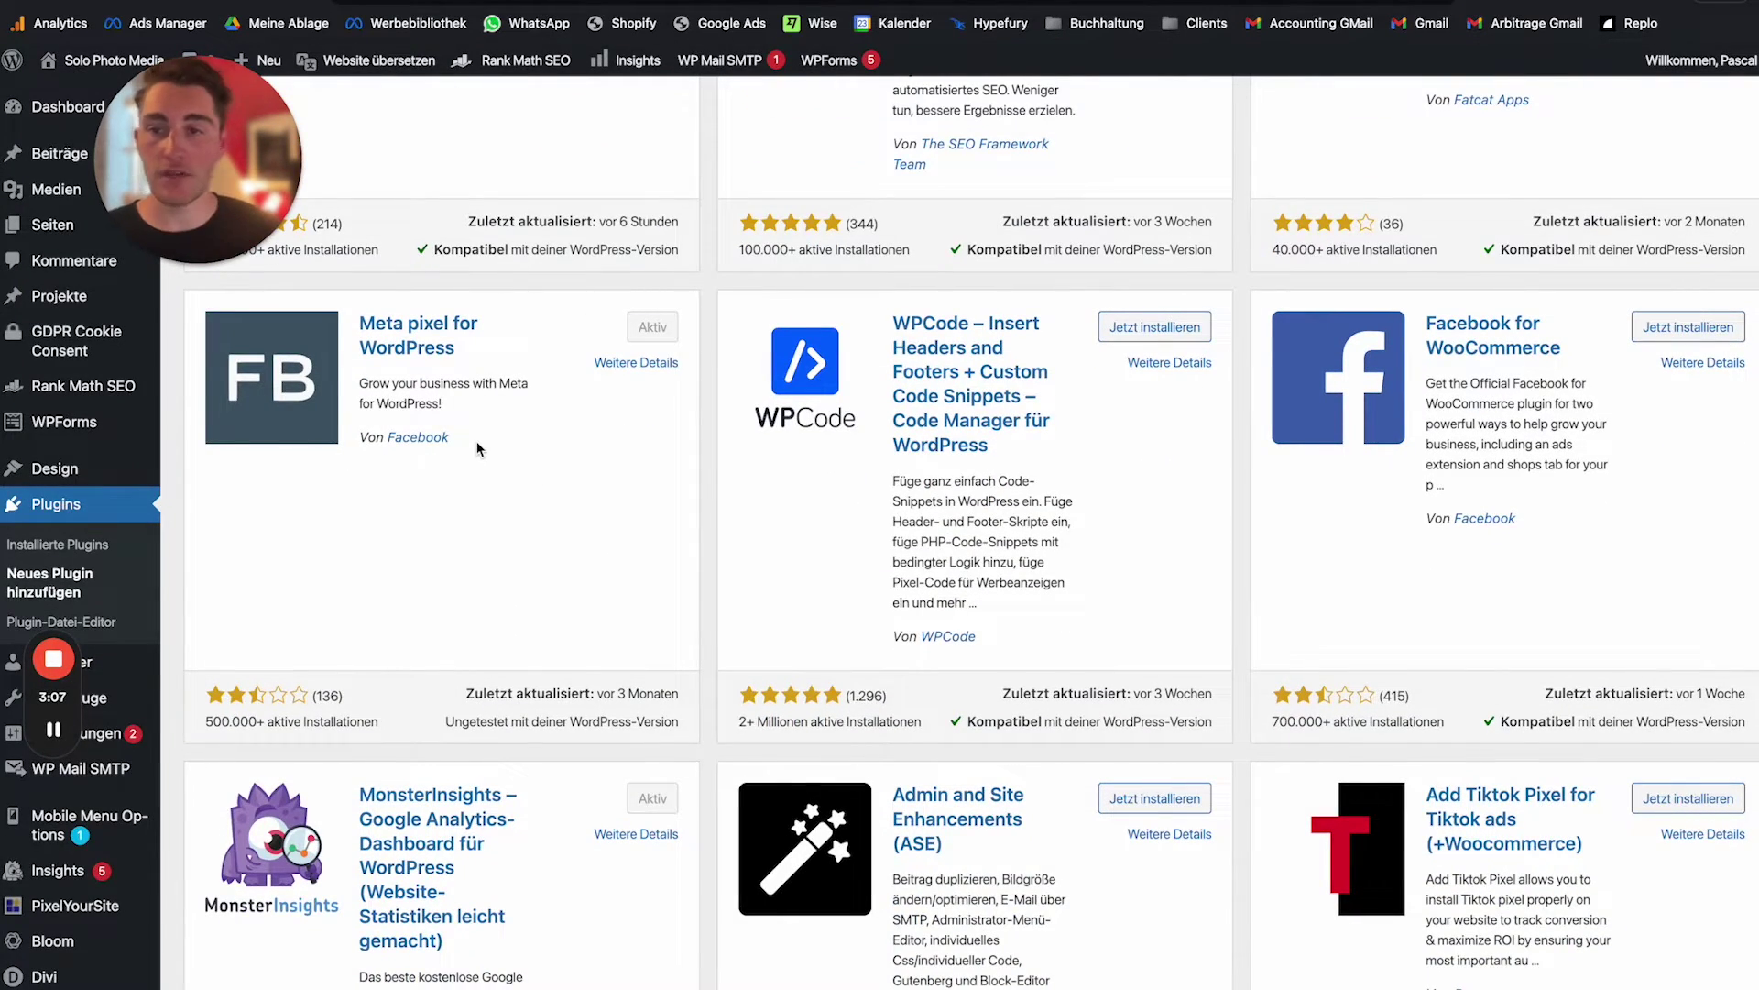
Go to Installed Plugins and scroll down to Meta pixel for WordPress.
left_click(88, 550)
scroll(507, 625, "down", 2)
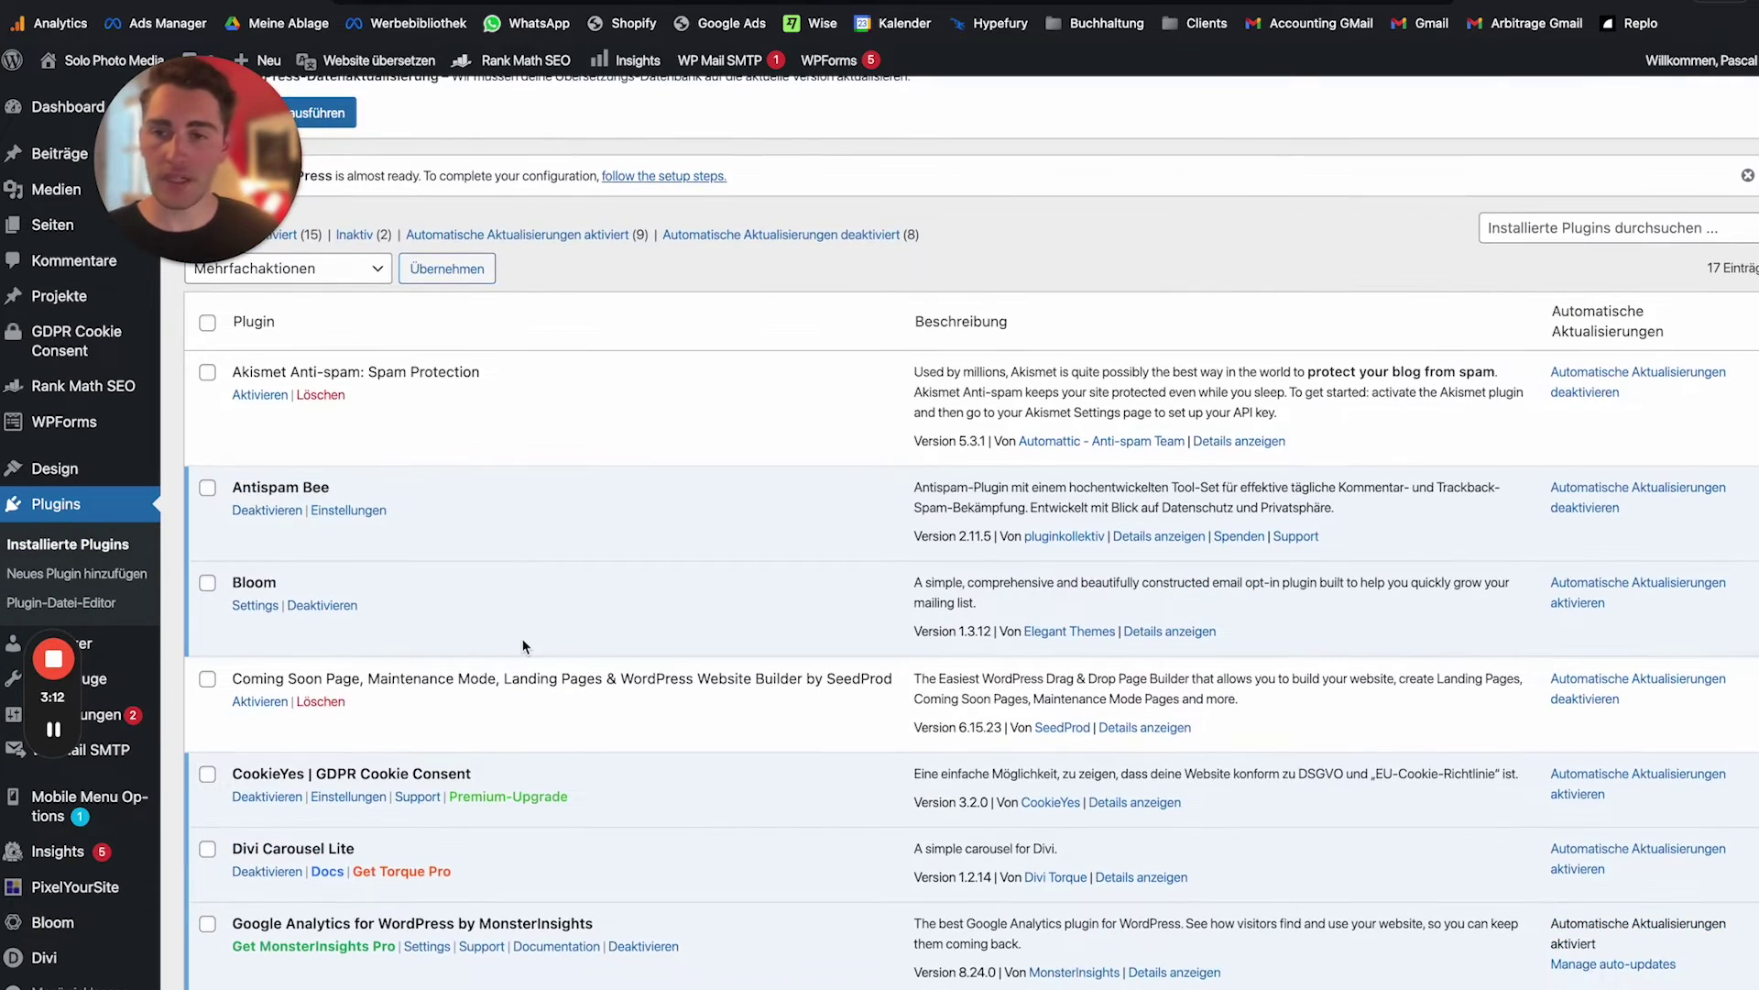
scroll(525, 646, "down", 8)
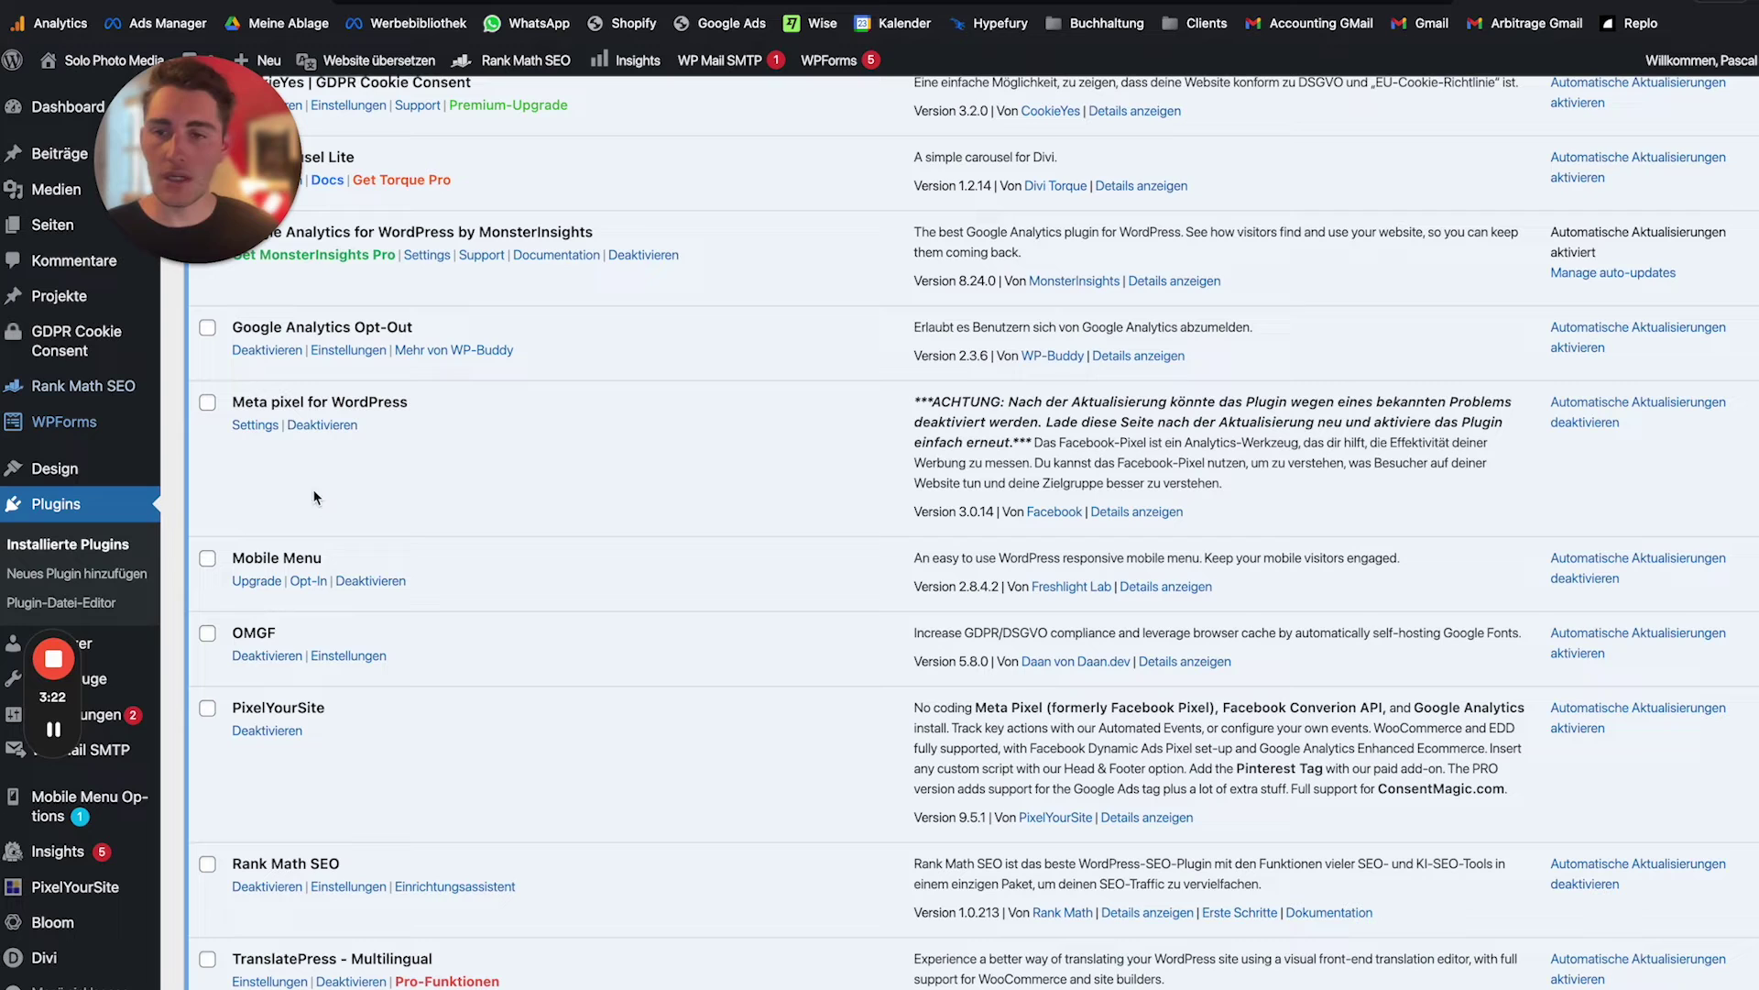
From the Meta pixel for WordPress settings, start the Facebook connection and continue the Facebook sign-in.
left_click(256, 425)
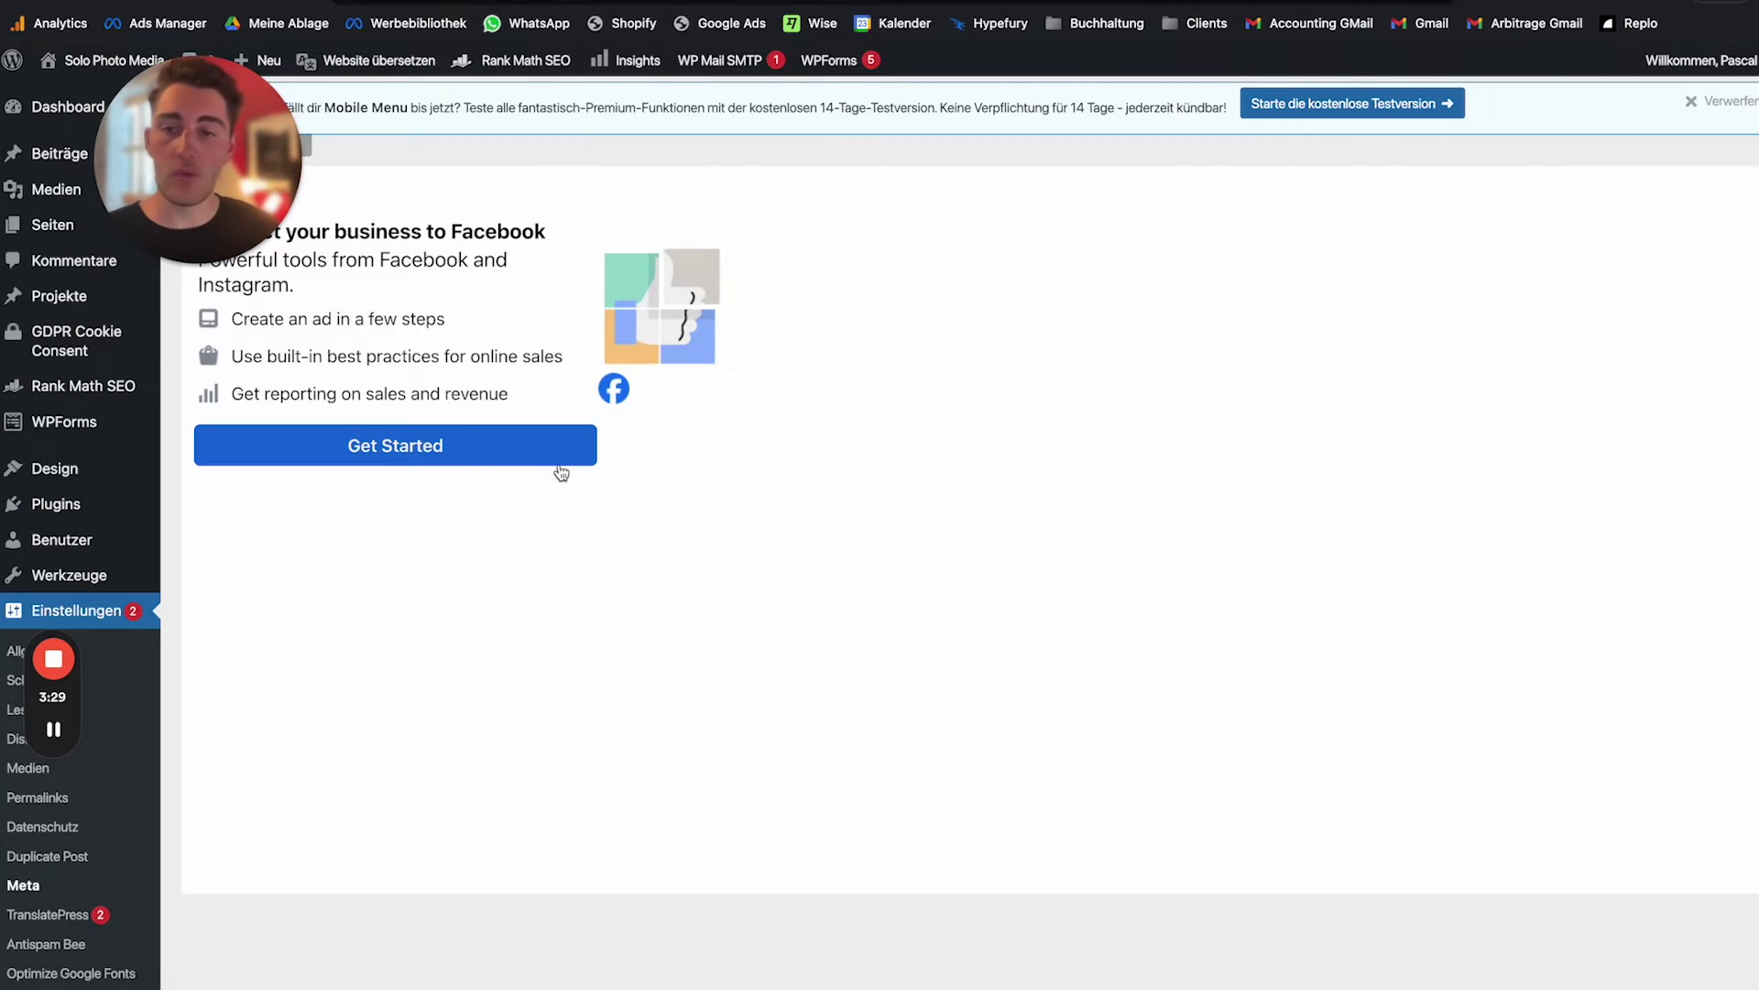
left_click(561, 458)
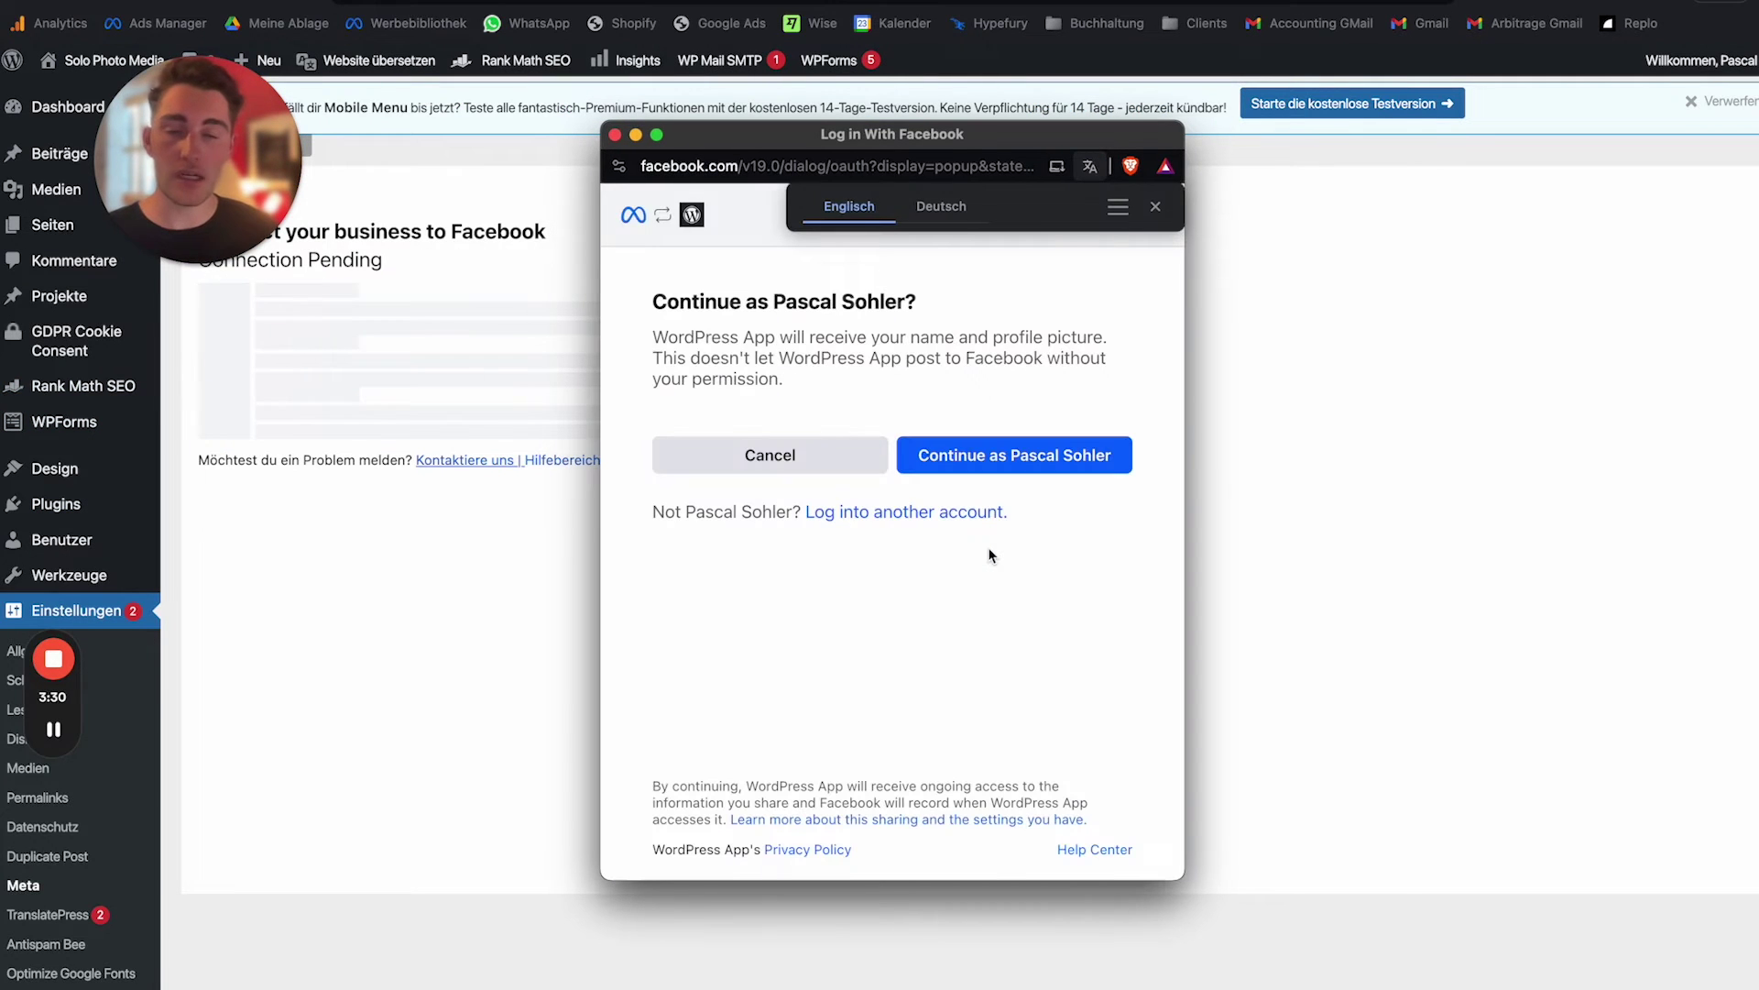
left_click(1002, 455)
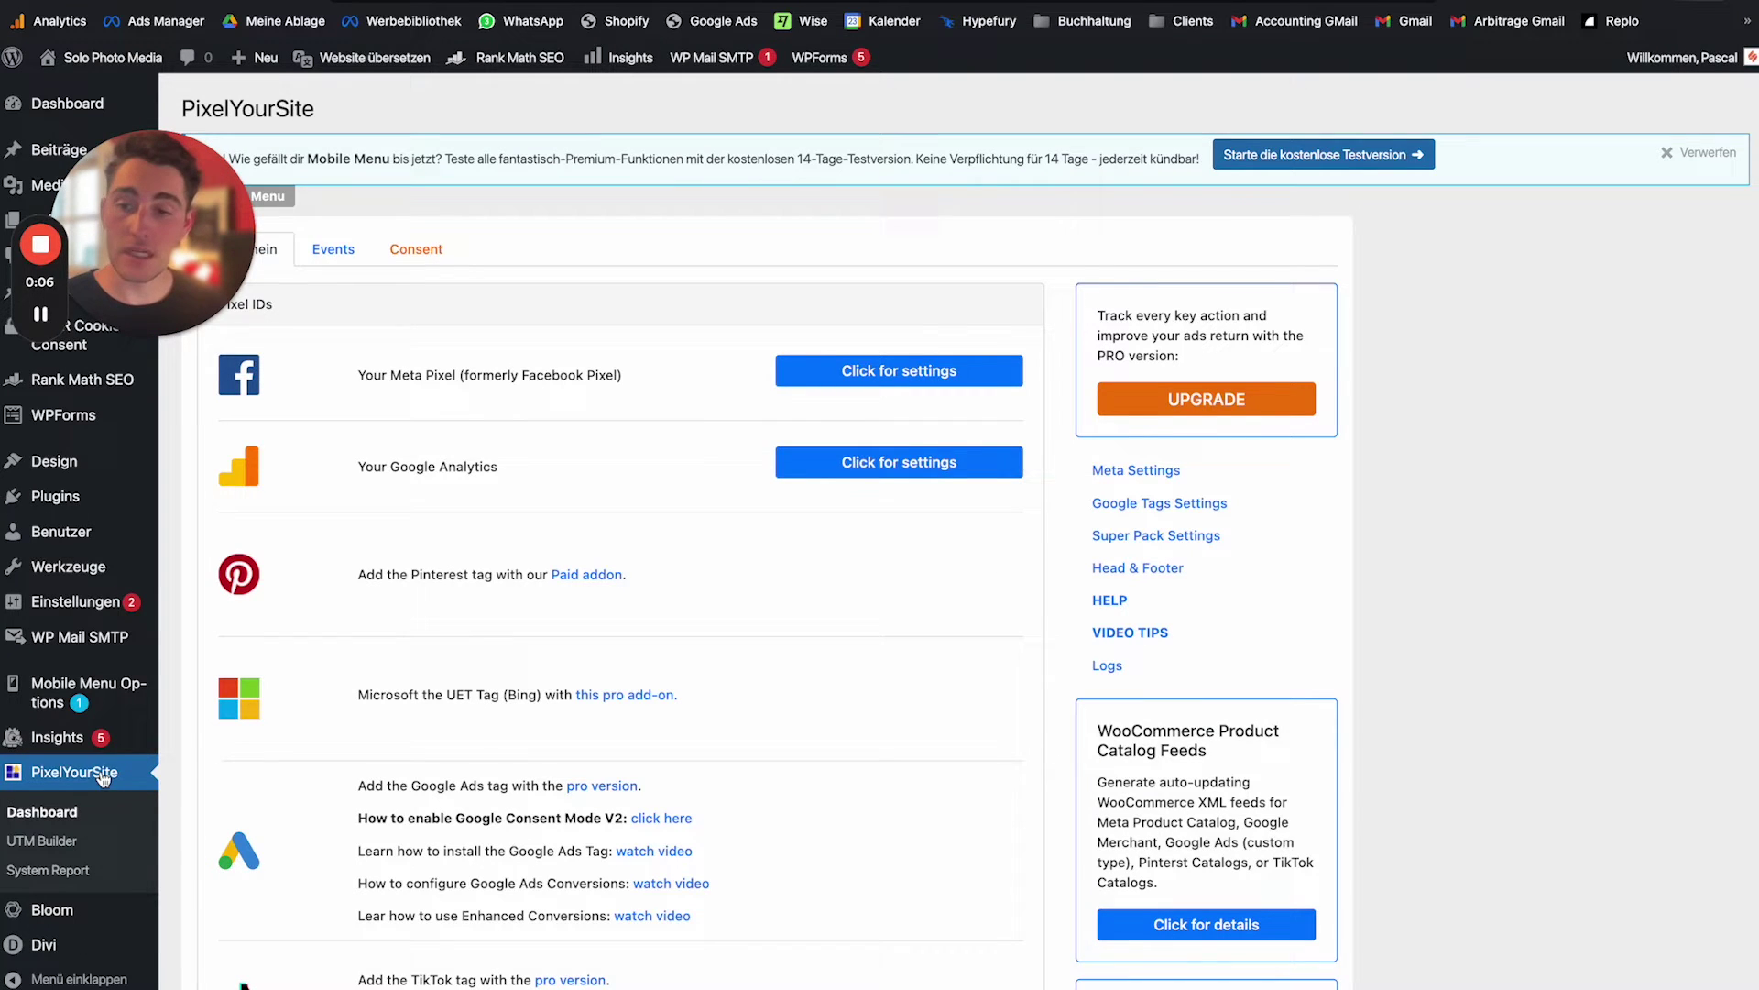
Expand the Meta Pixel settings panel in PixelYourSite.
left_click(966, 383)
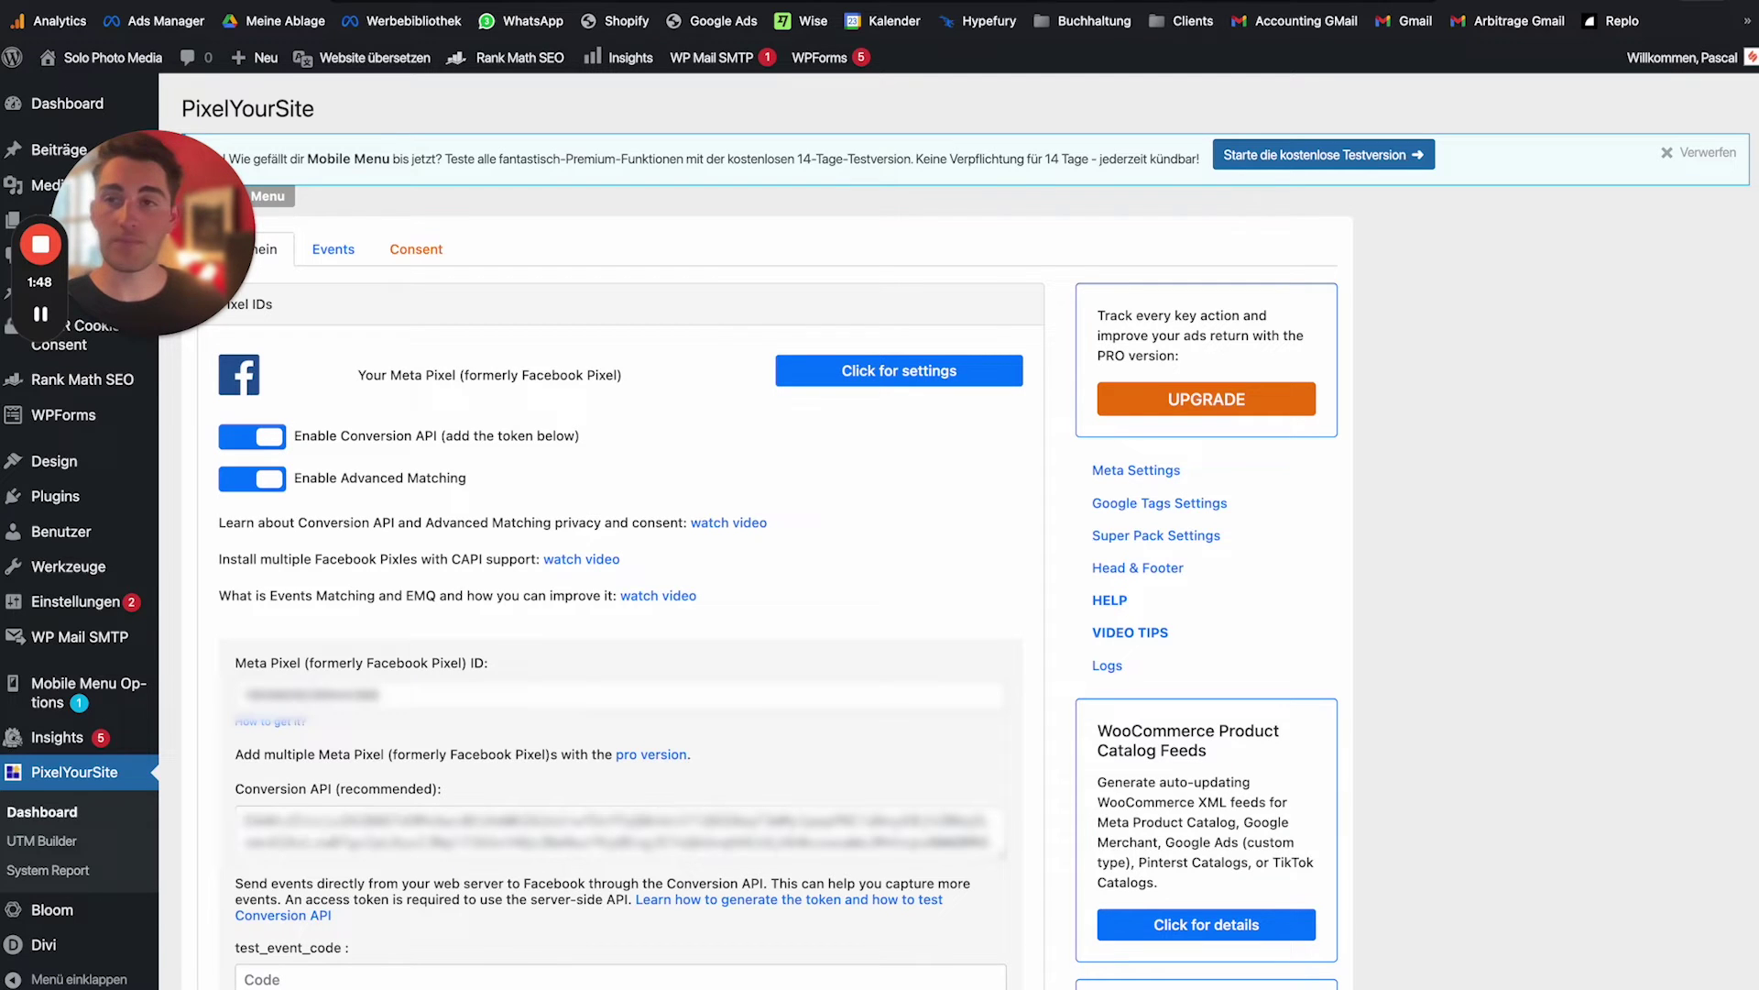
key("ctrl+Tab")
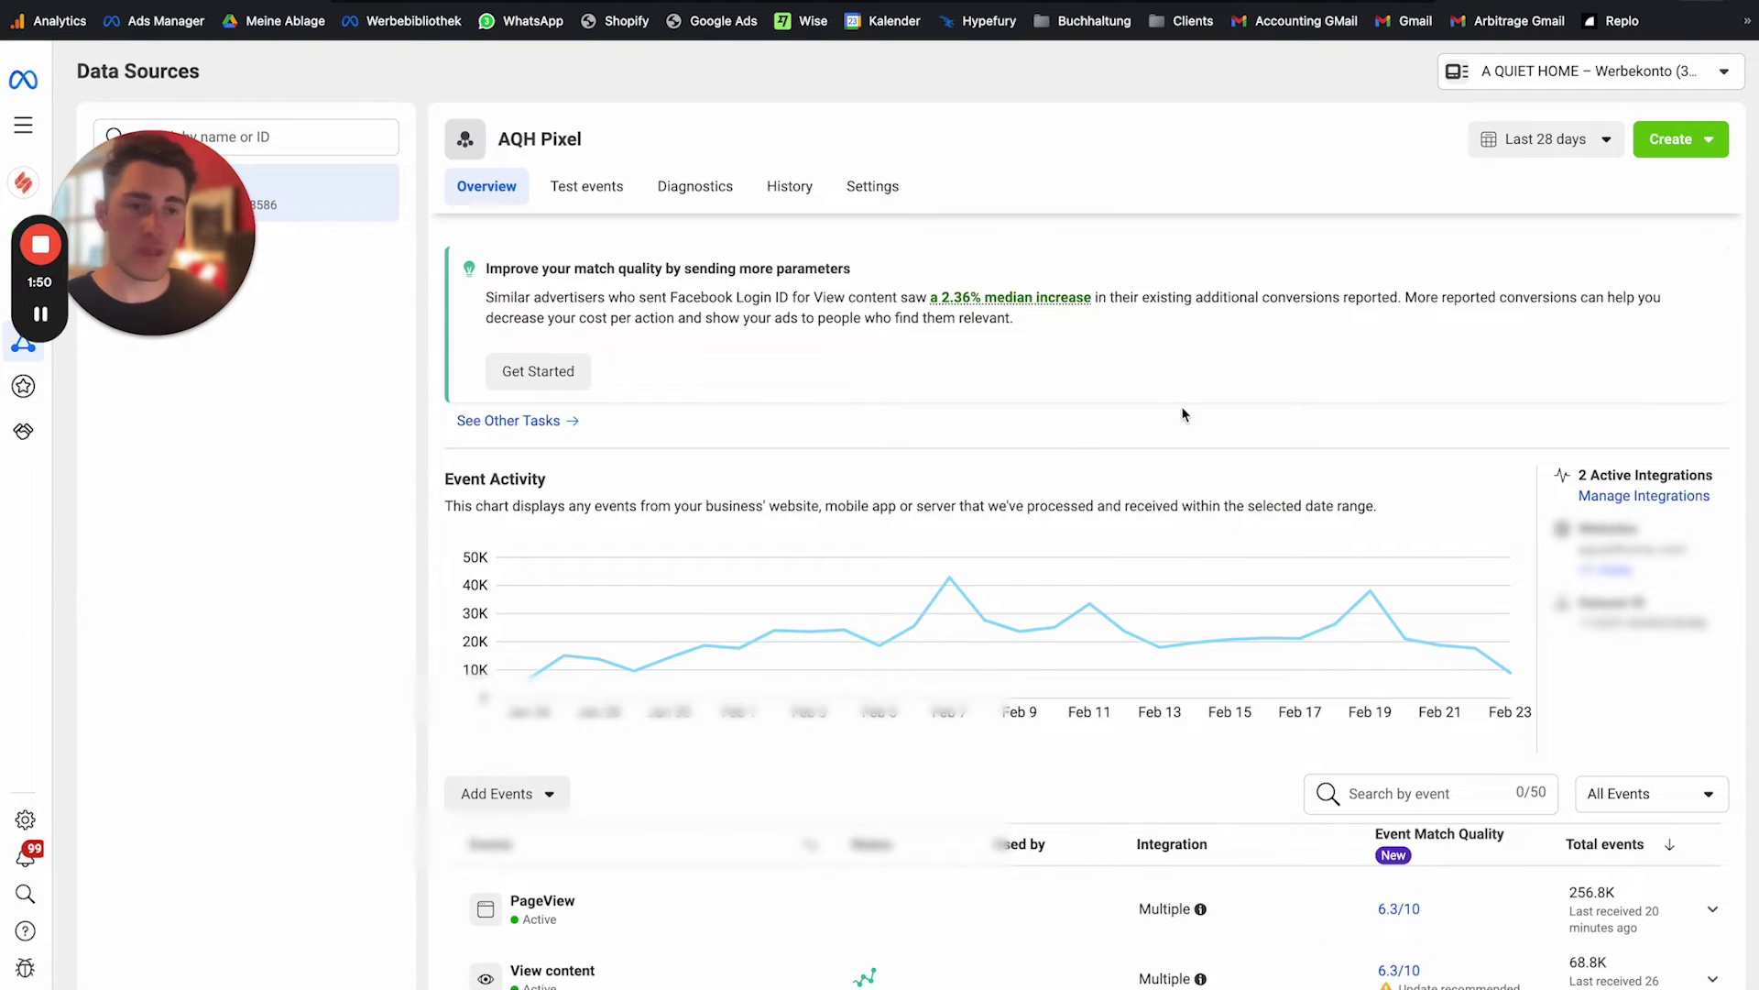
left_click(1612, 499)
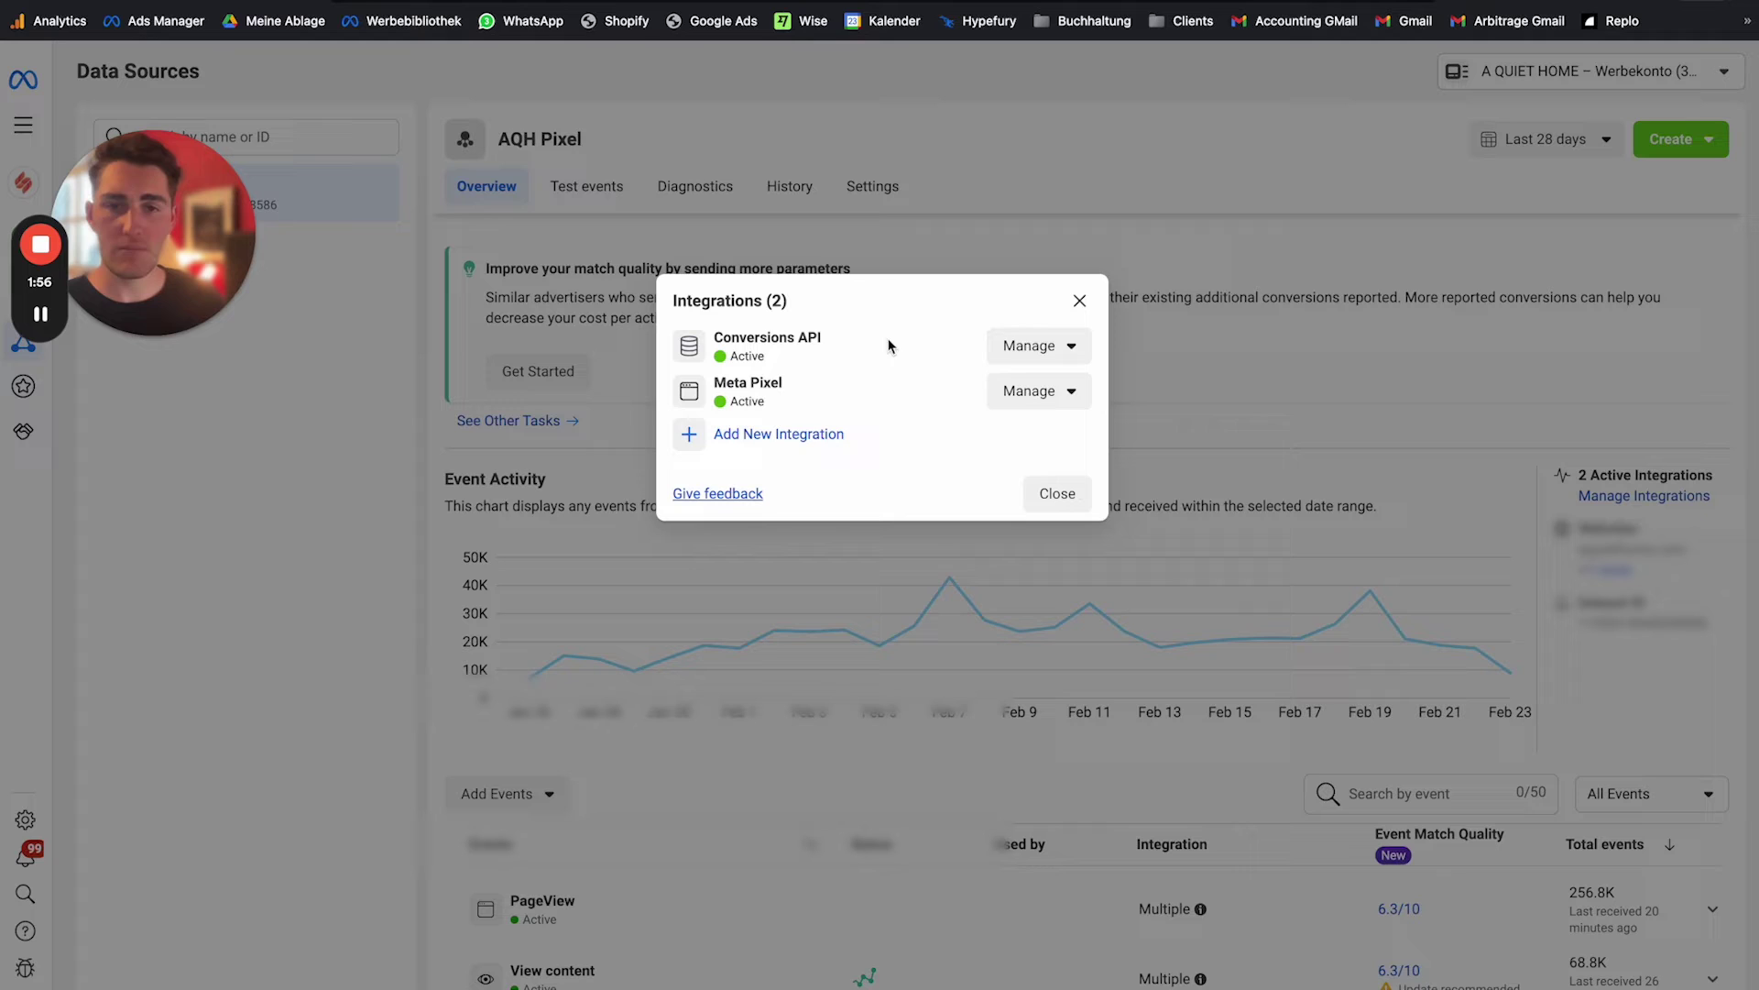
left_click(1019, 360)
left_click(1027, 427)
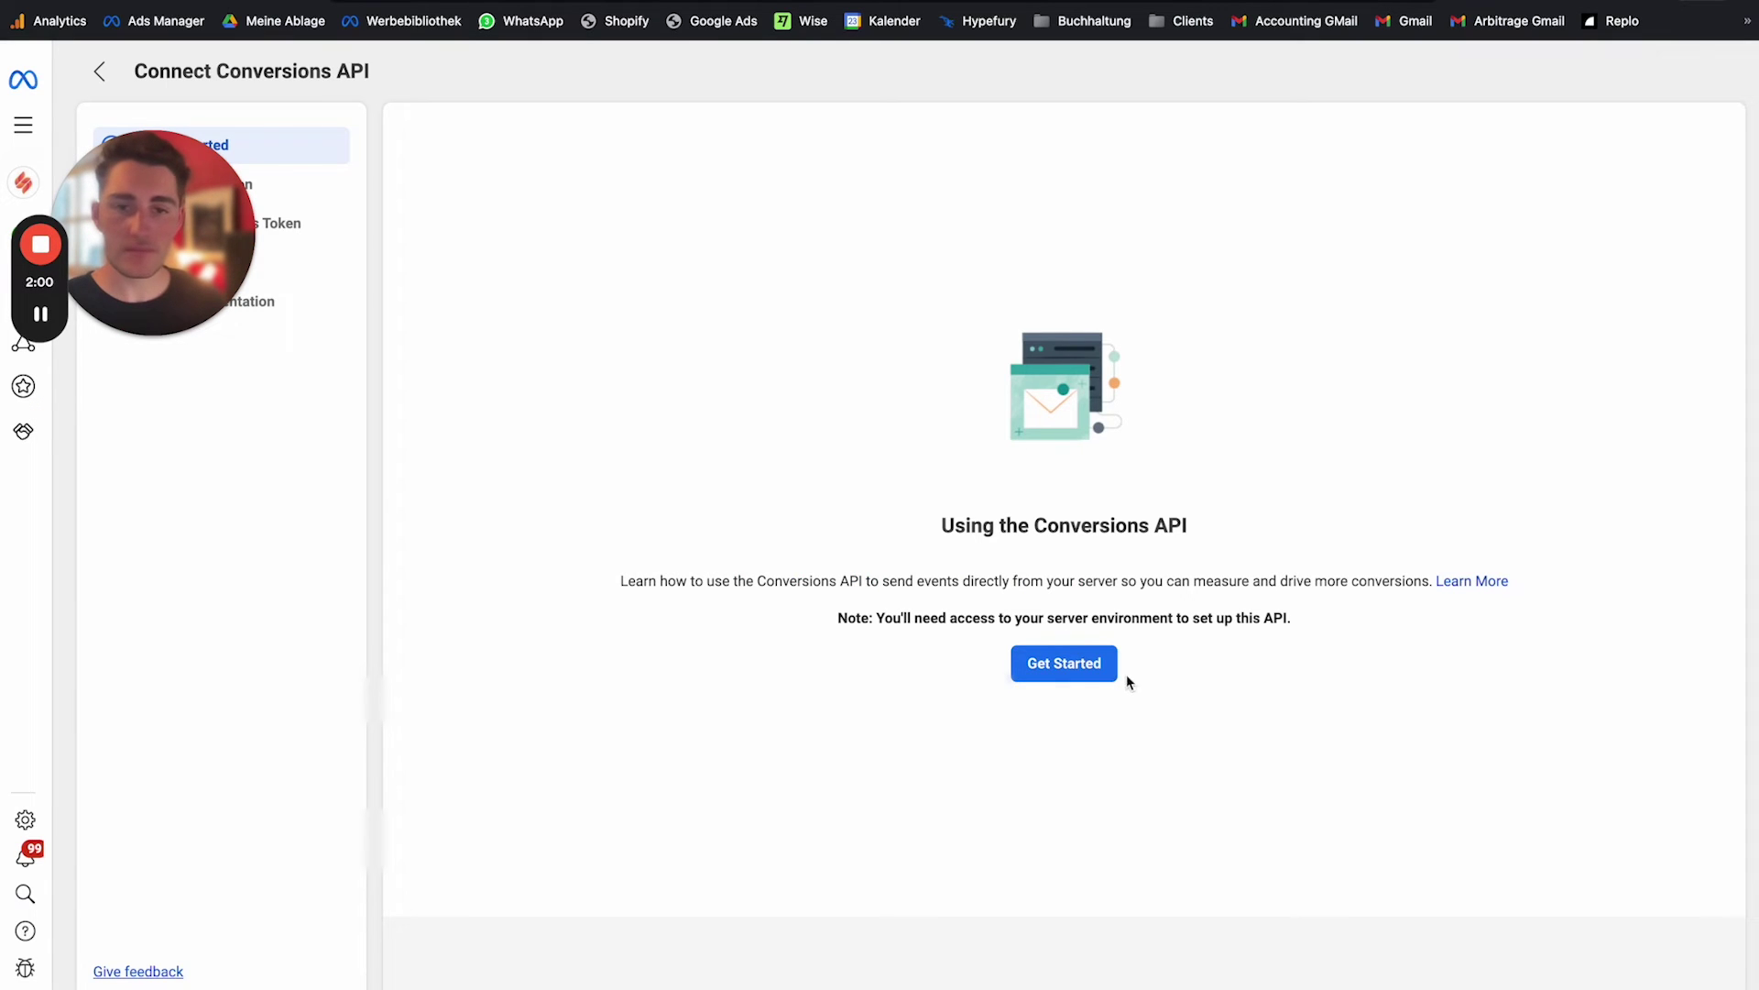
left_click(1094, 669)
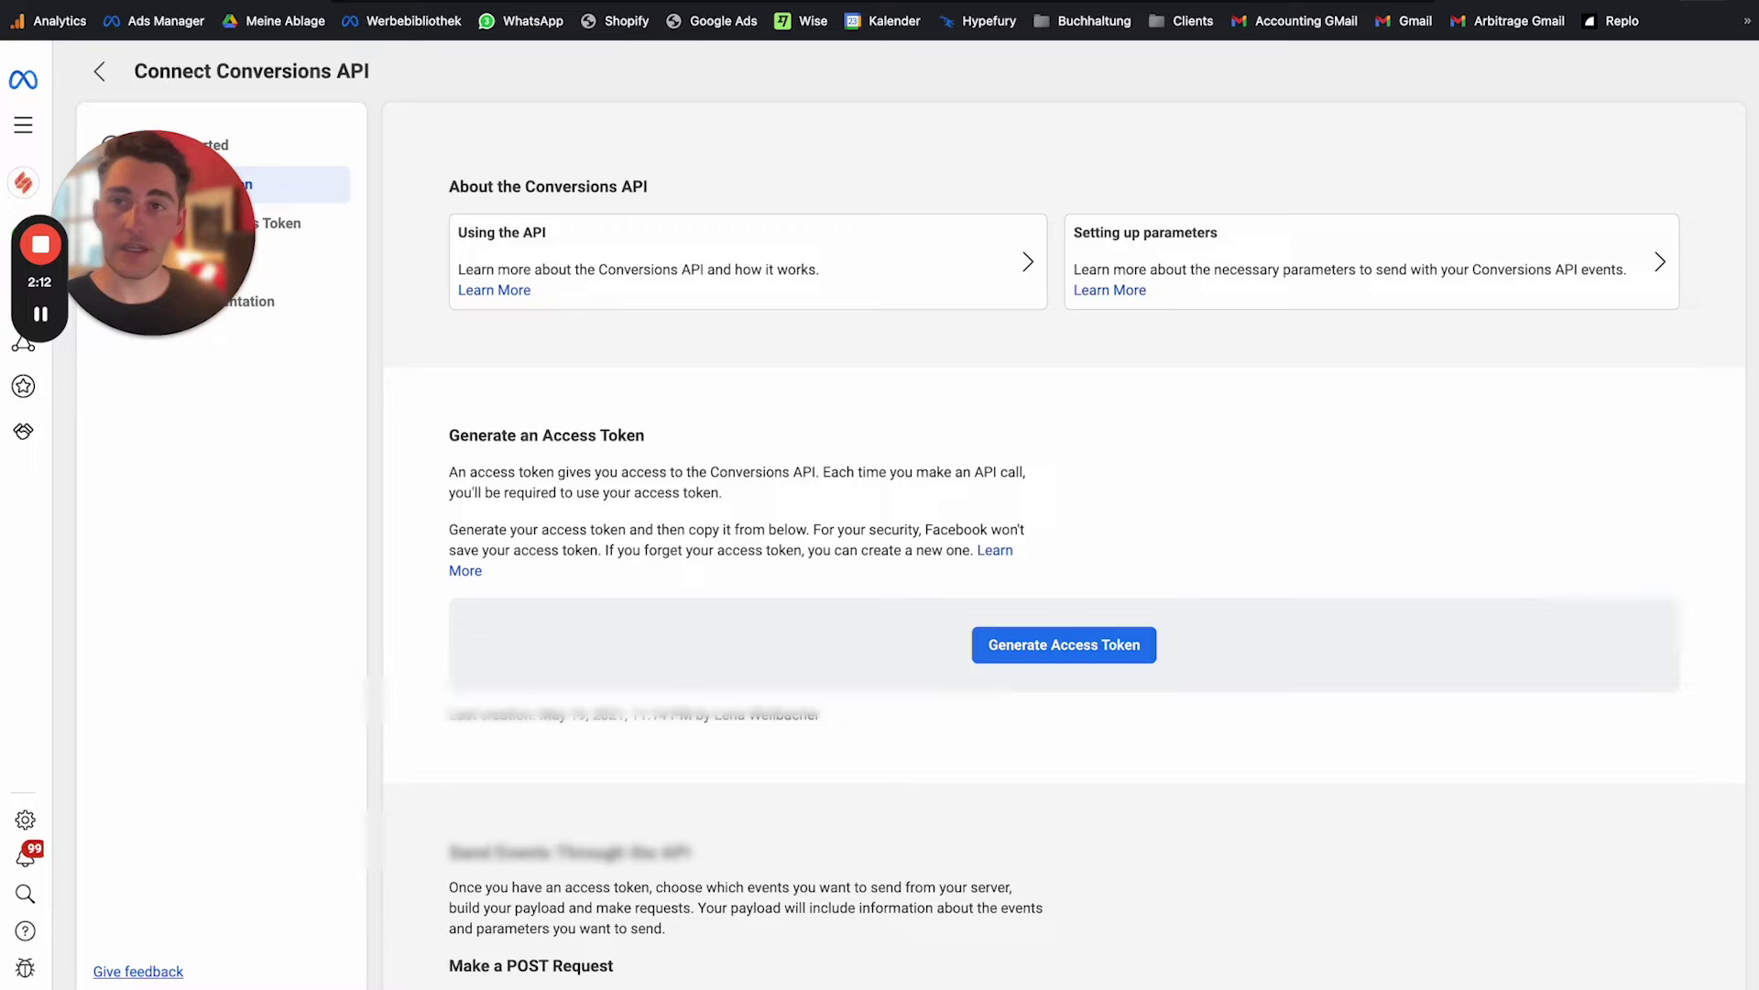
key("ctrl+Tab")
key("ctrl+Tab")
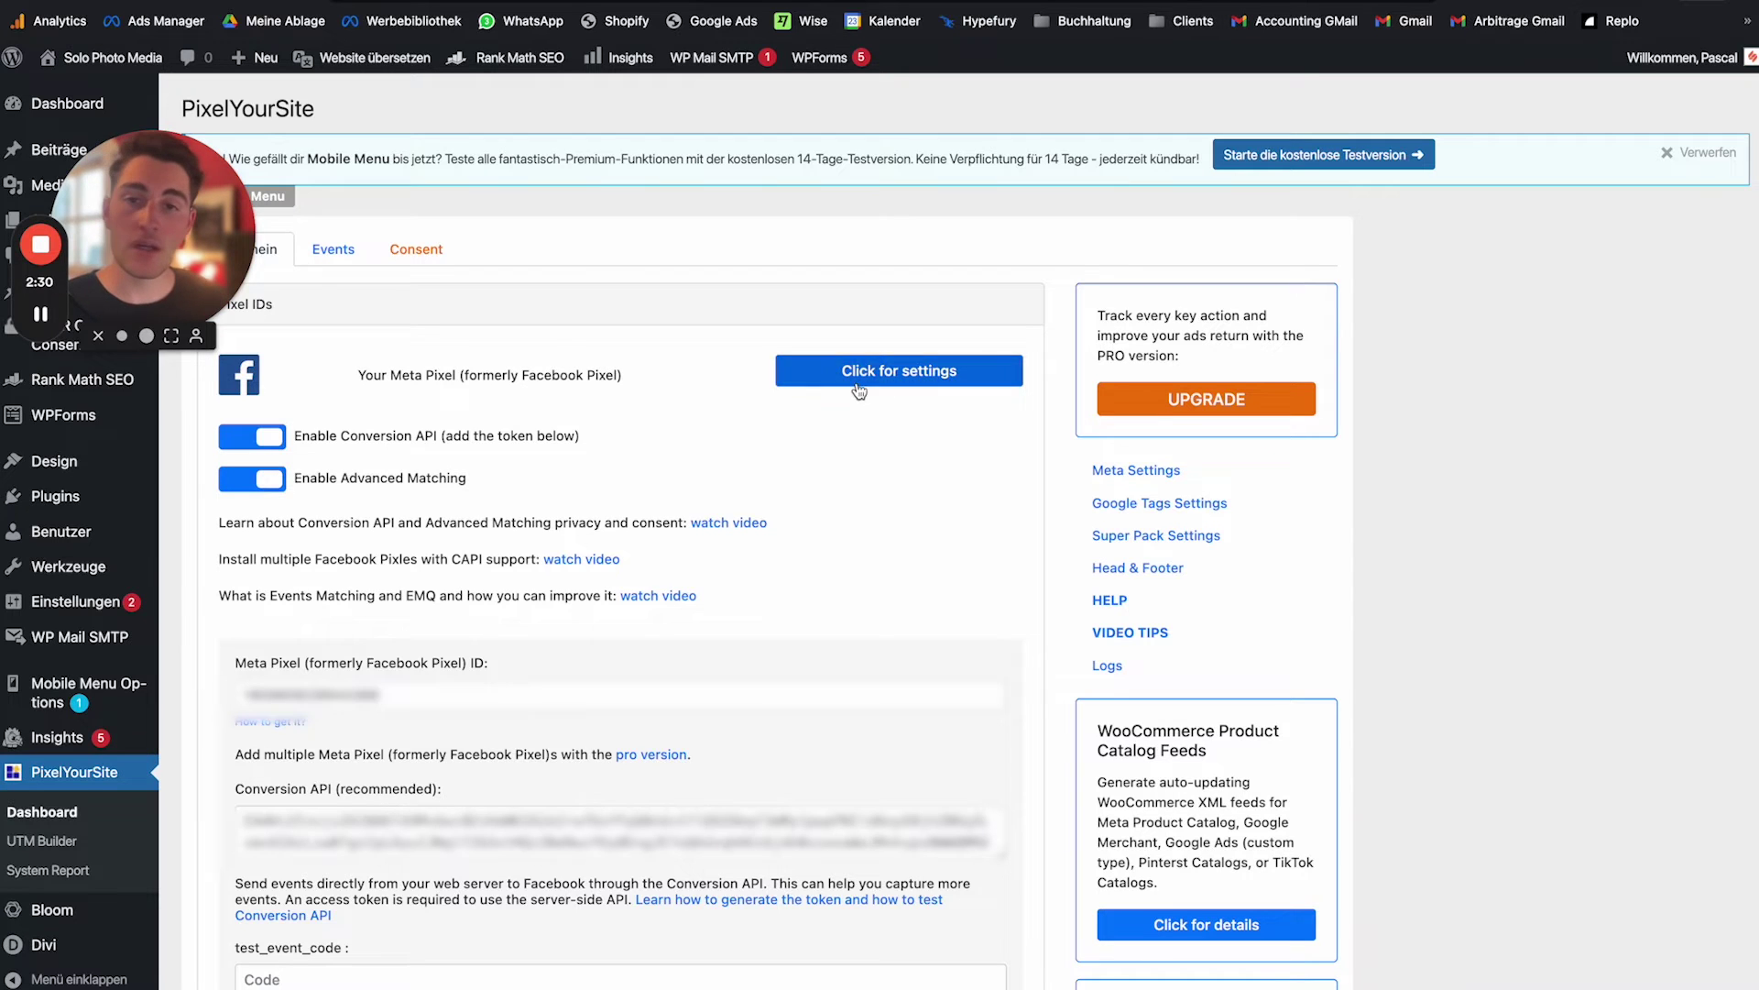
Collapse the PixelYourSite Meta Pixel settings panel.
left_click(797, 374)
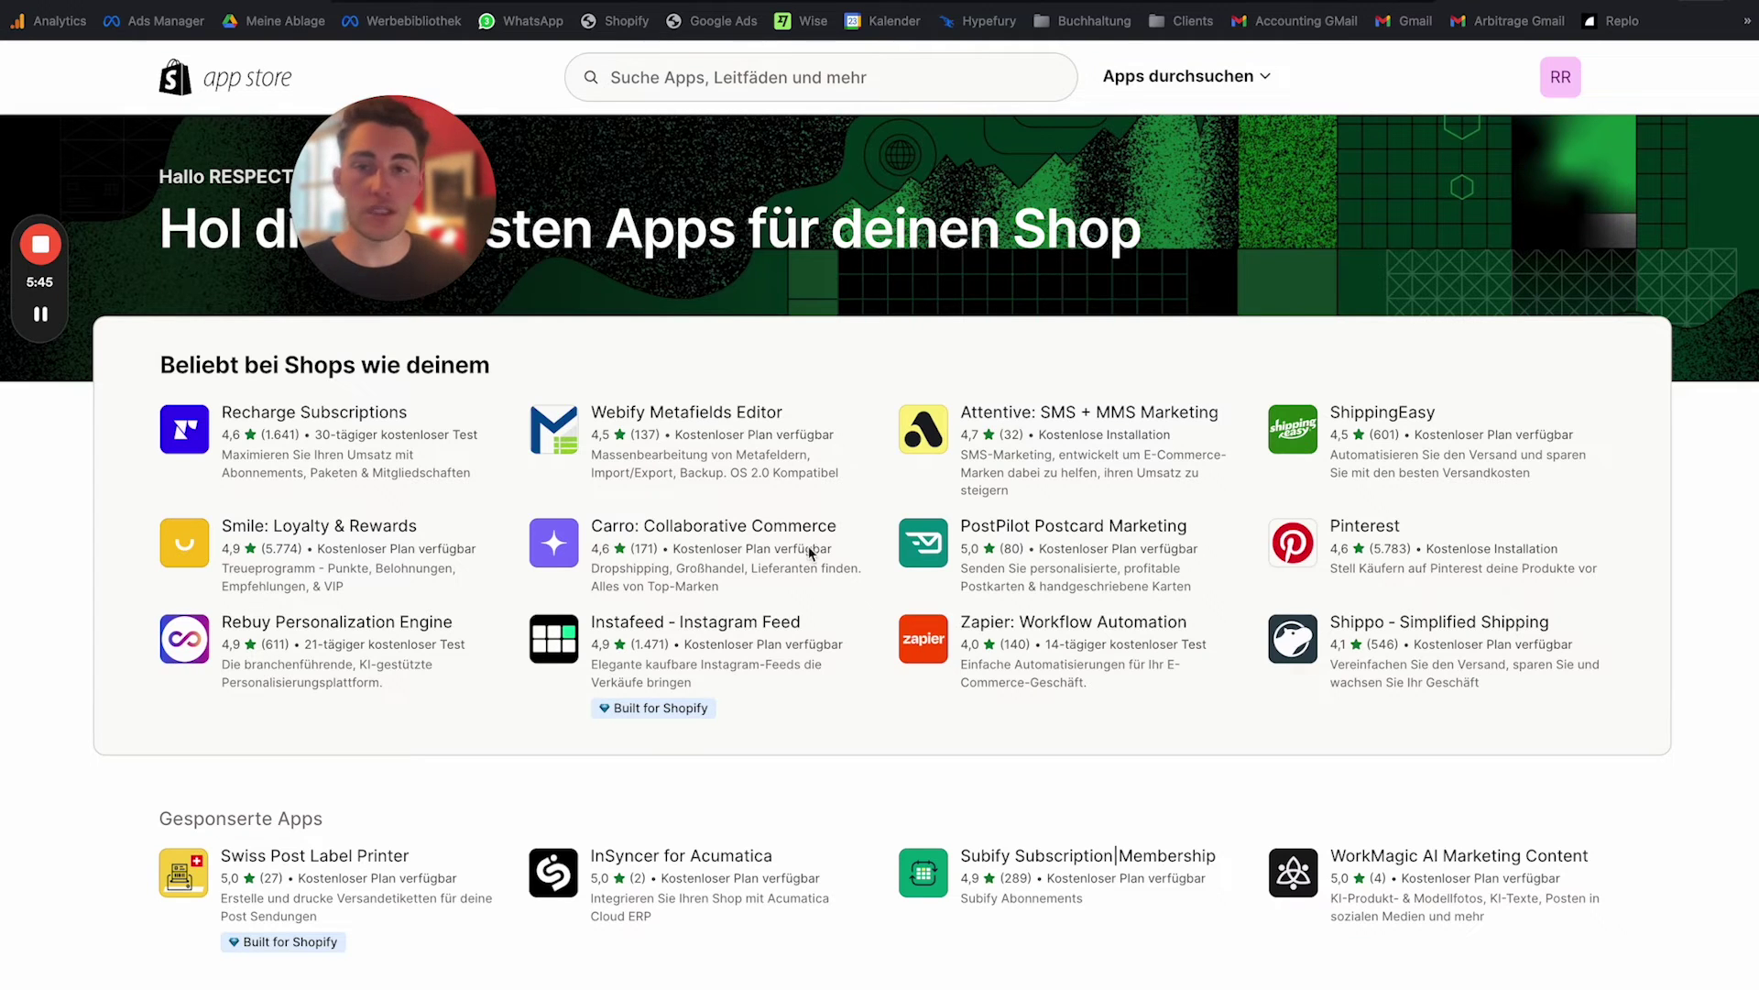
Search the App Store for 'facebook and instagram' and open the Facebook & Instagram app listing.
left_click(827, 69)
type("facebook and")
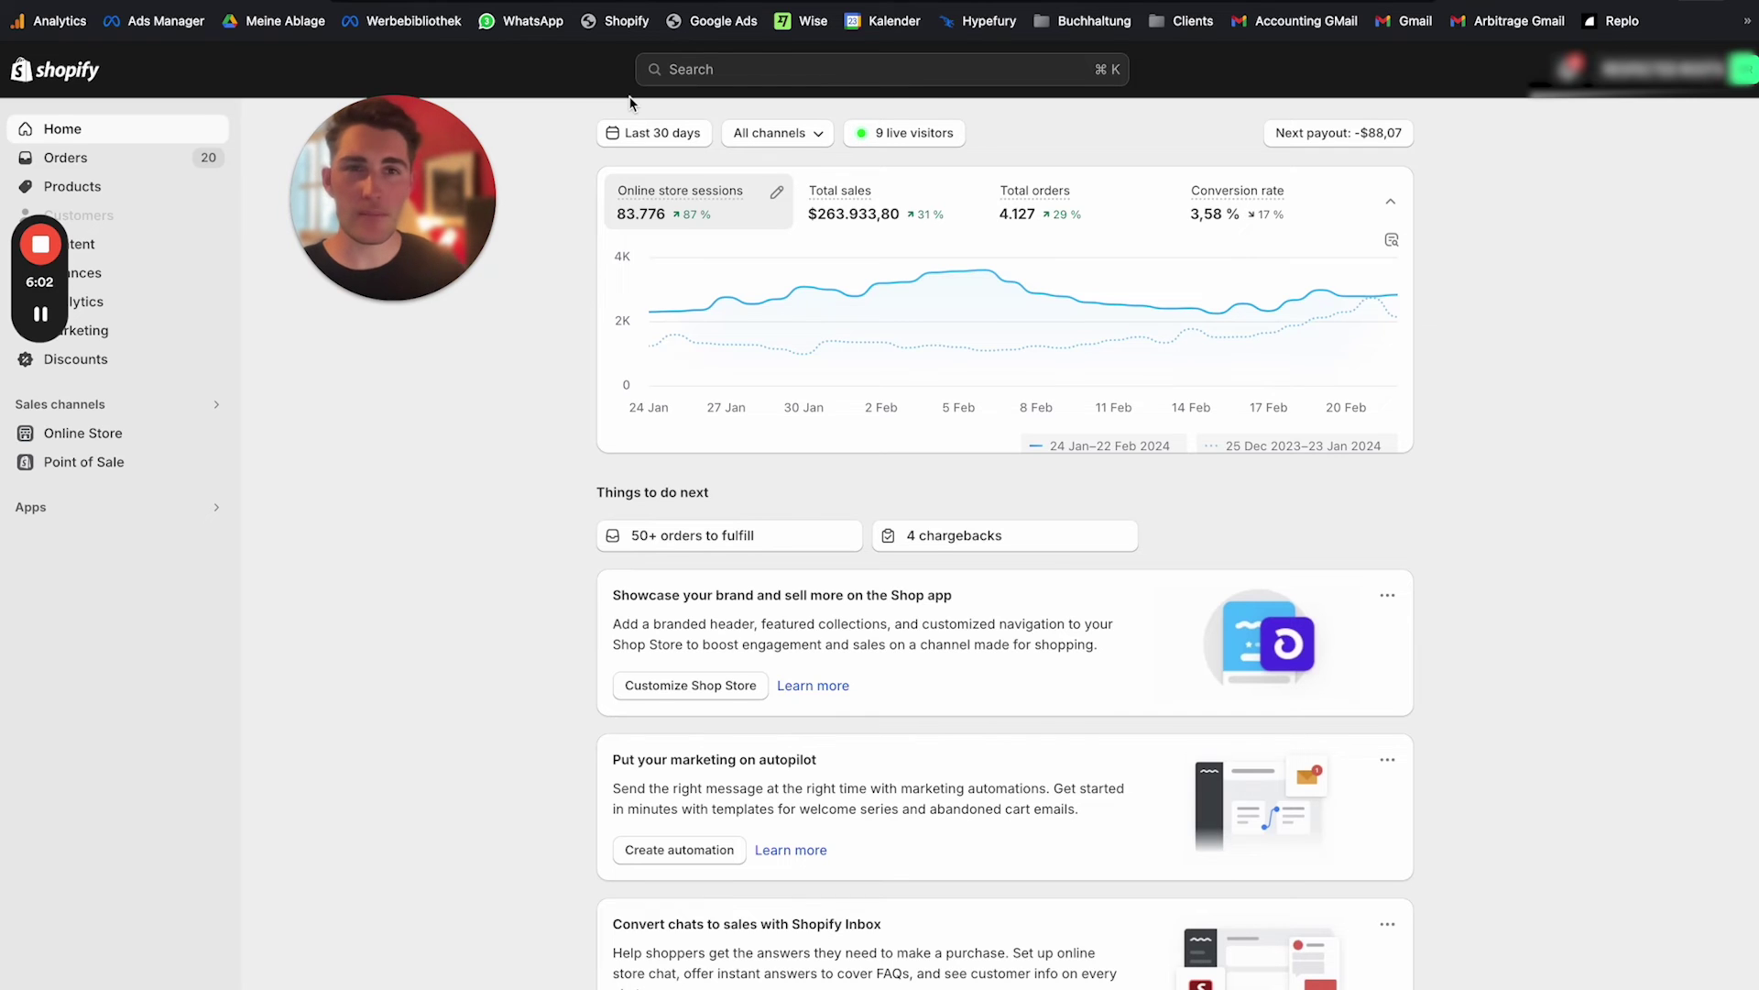
key("ctrl+Tab")
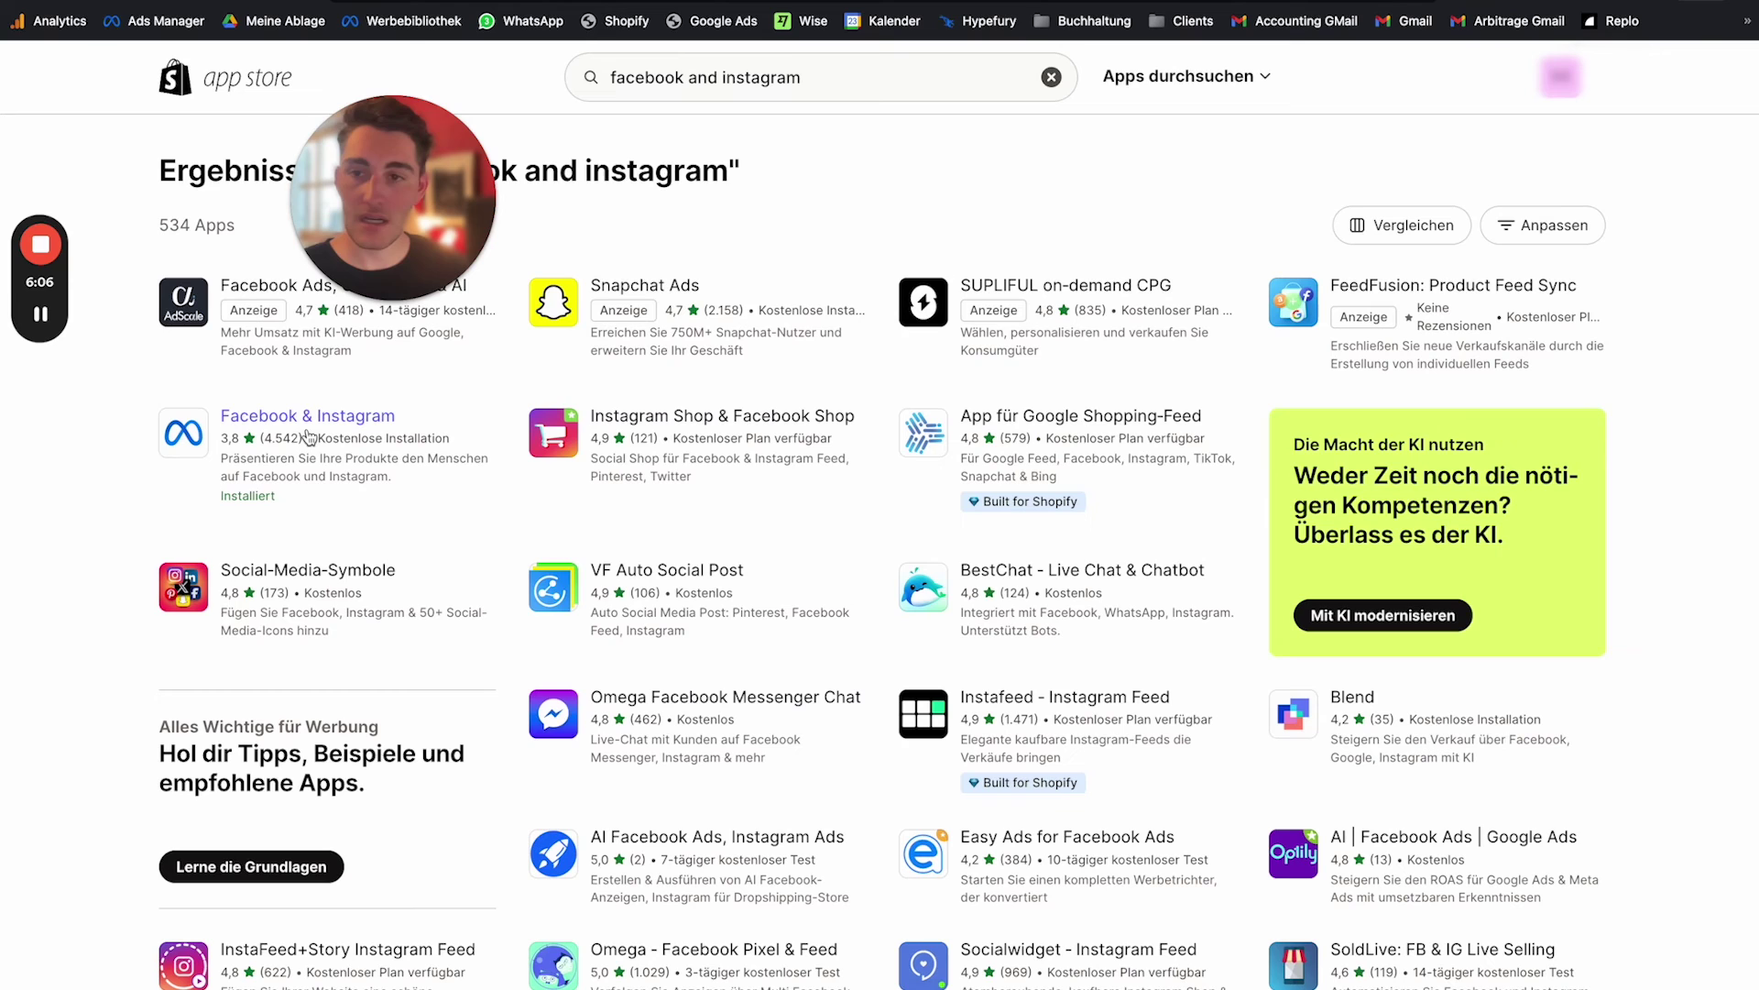
left_click(179, 442)
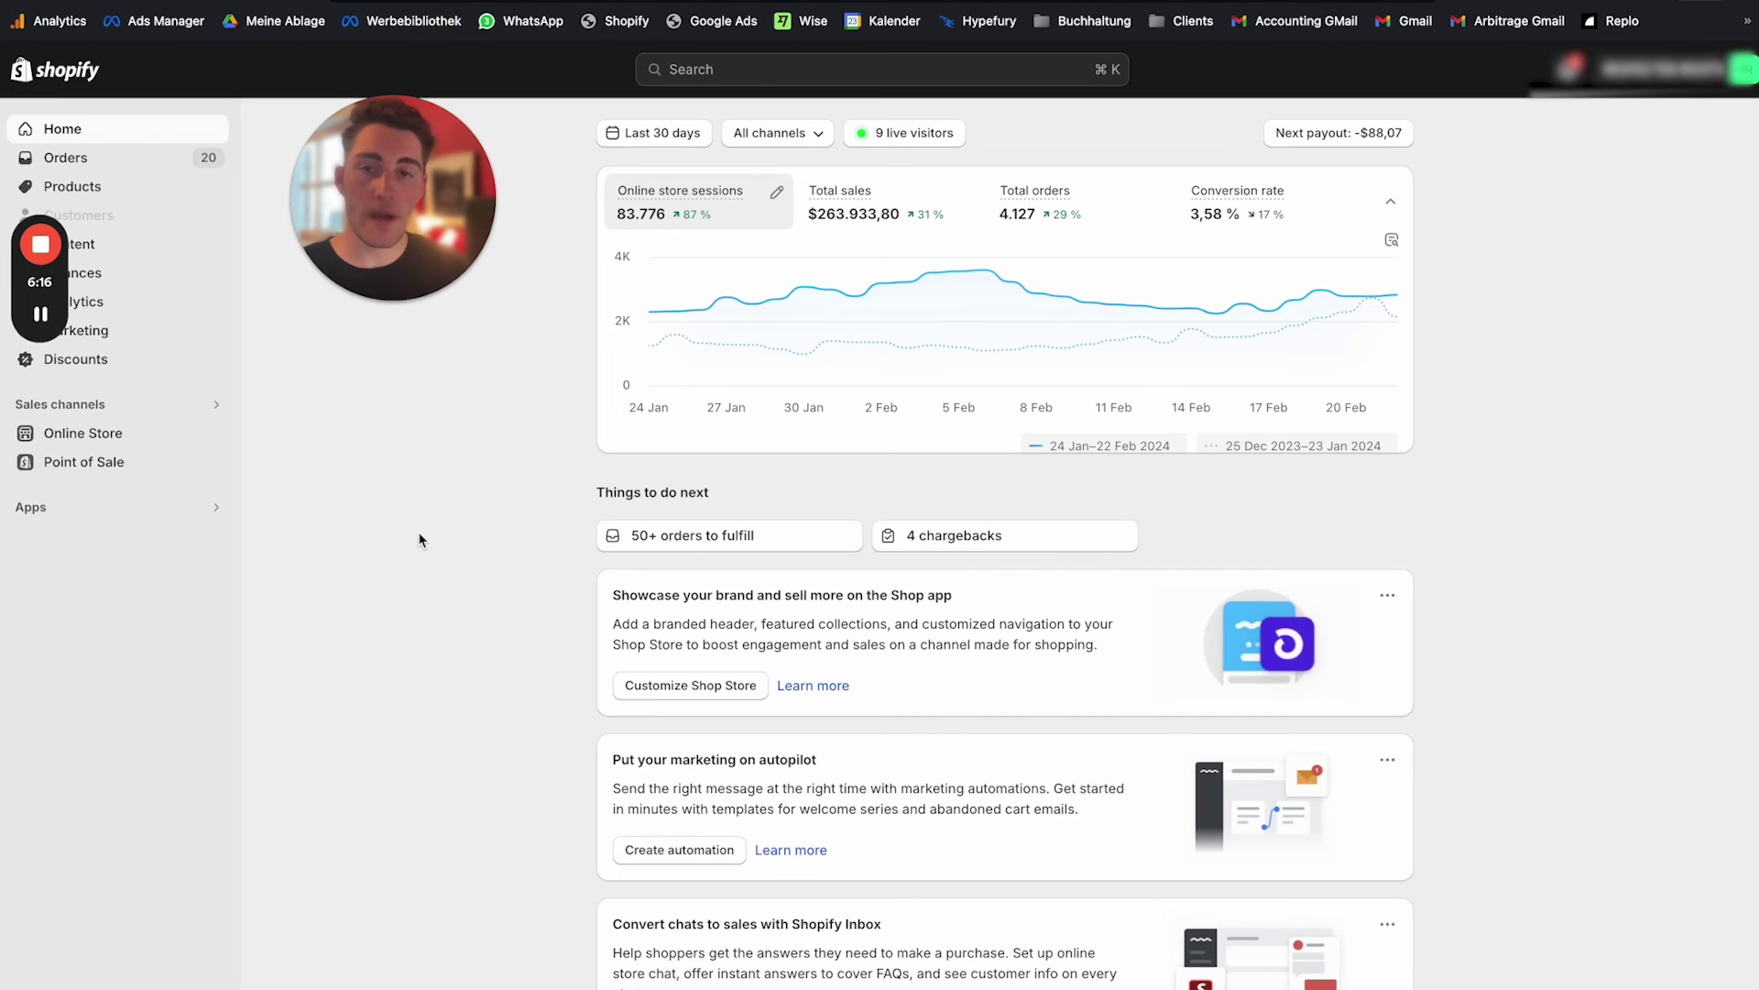
Search the Shopify store admin for 'facebook'.
left_click(896, 70)
type("facebook")
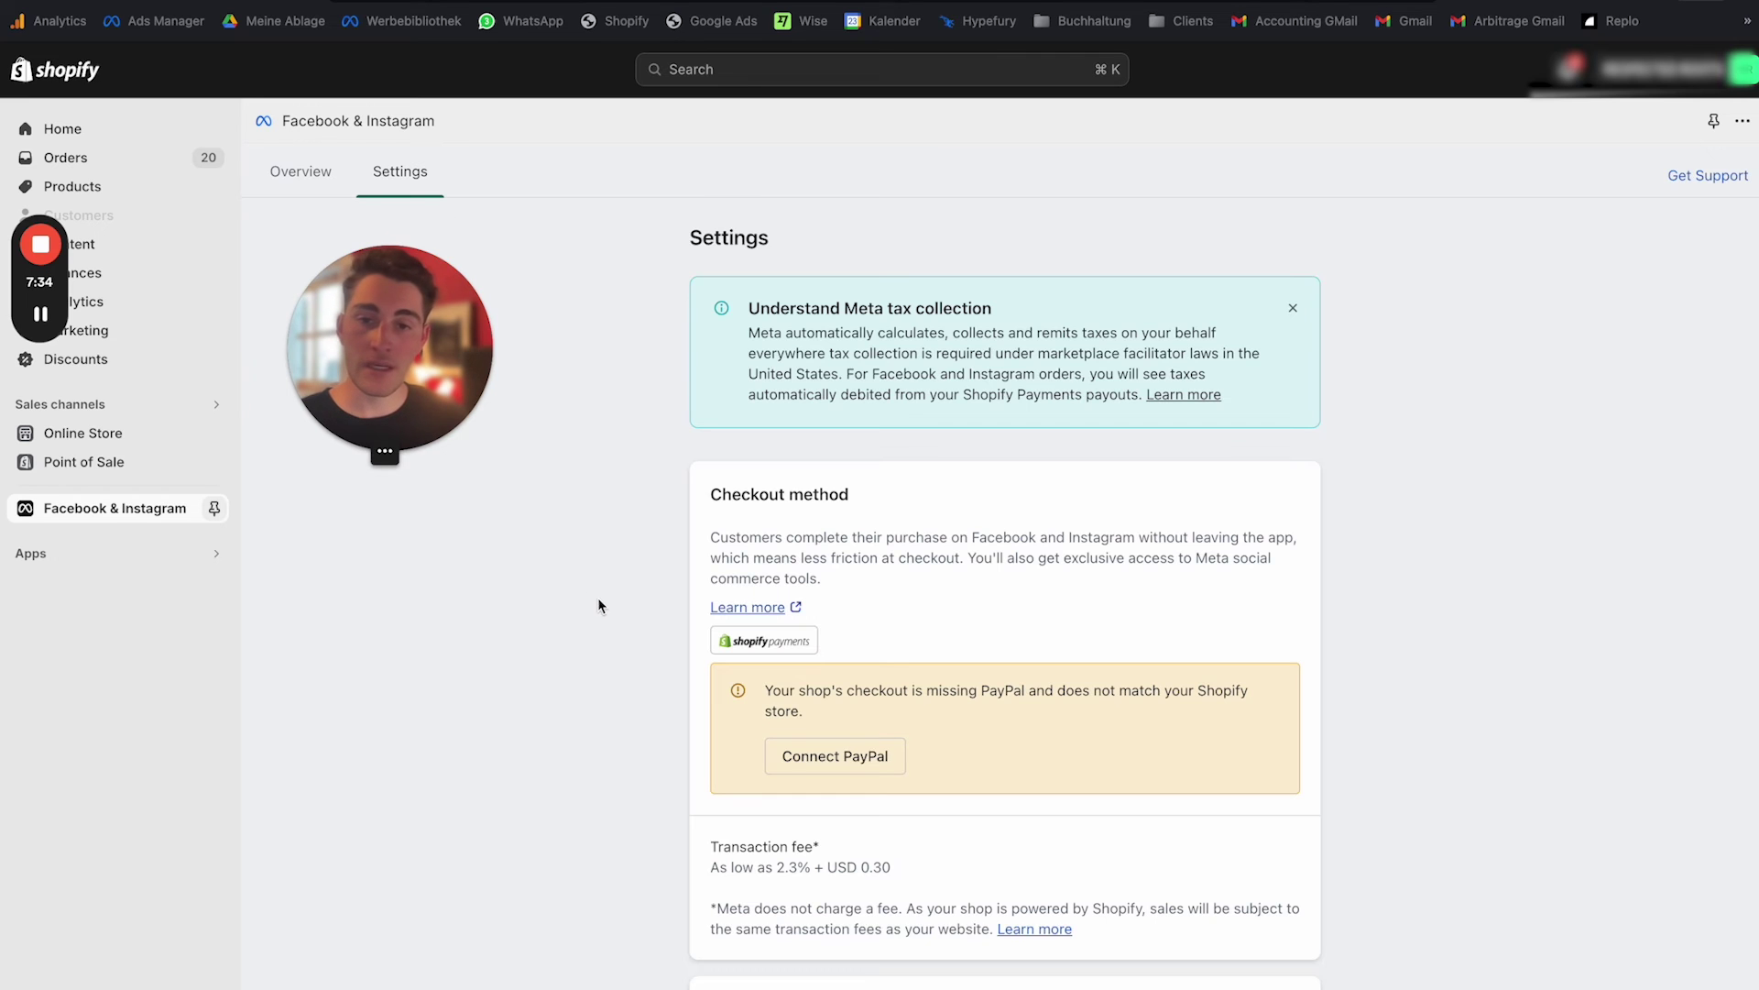
scroll(601, 605, "down", 12)
scroll(600, 605, "down", 5)
scroll(600, 458, "up", 2)
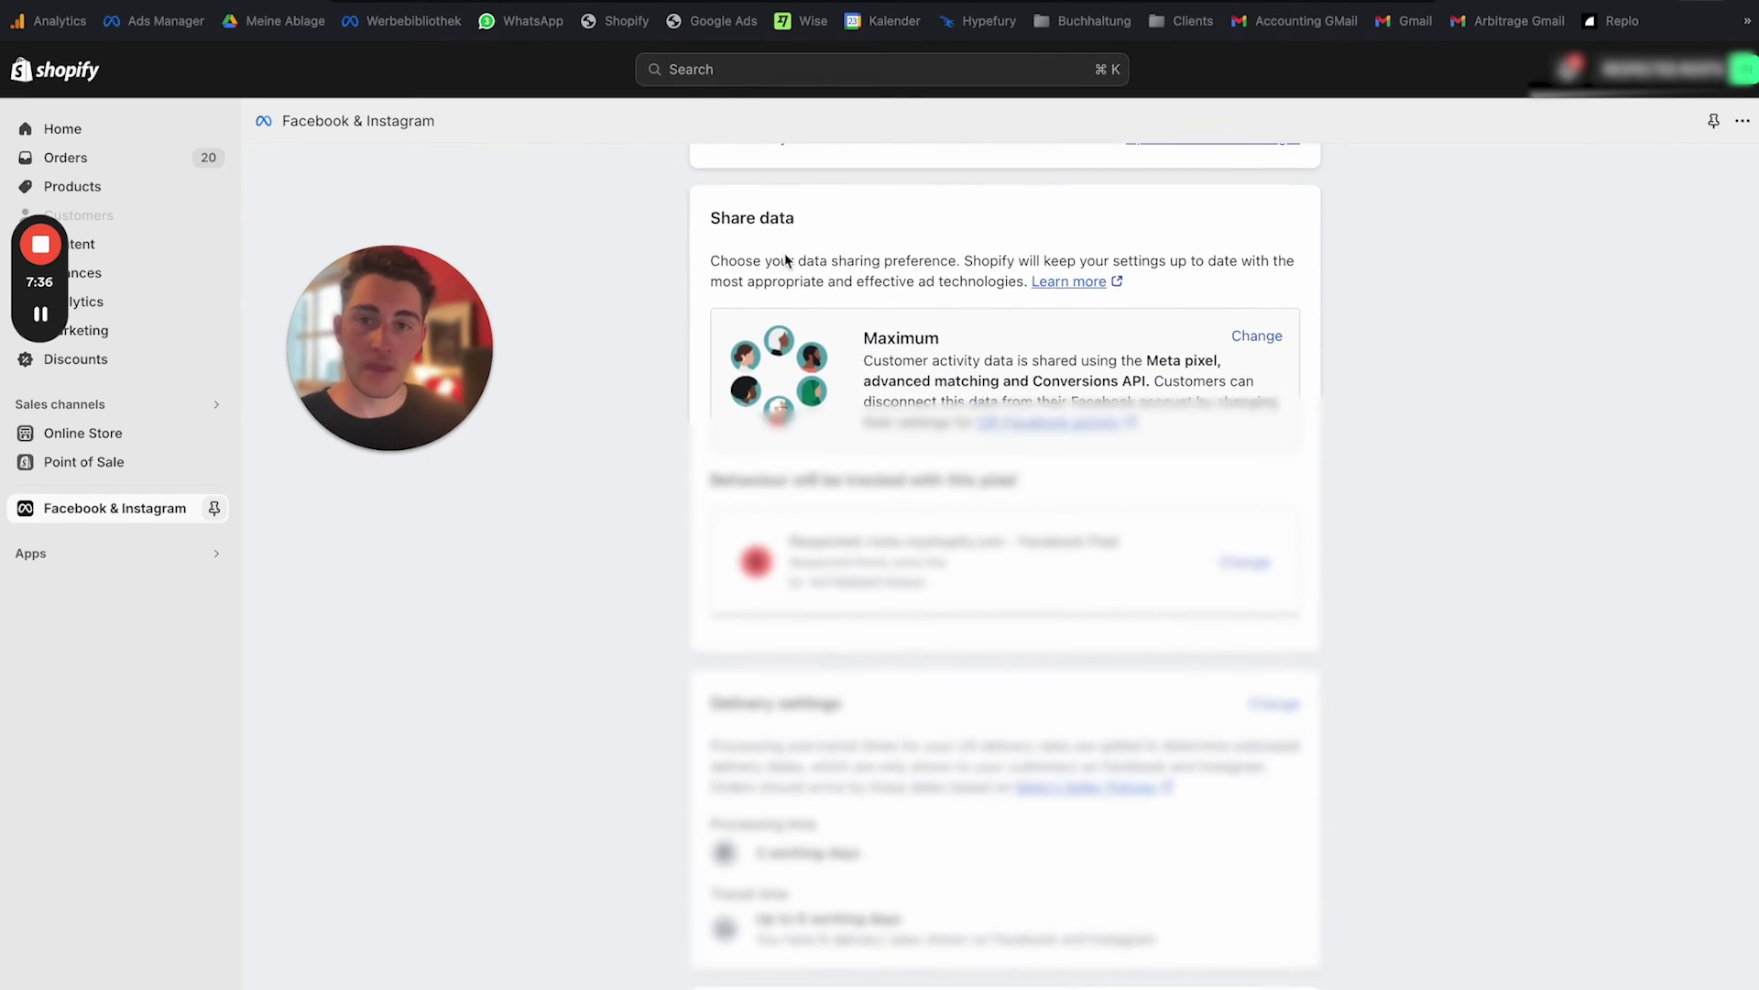